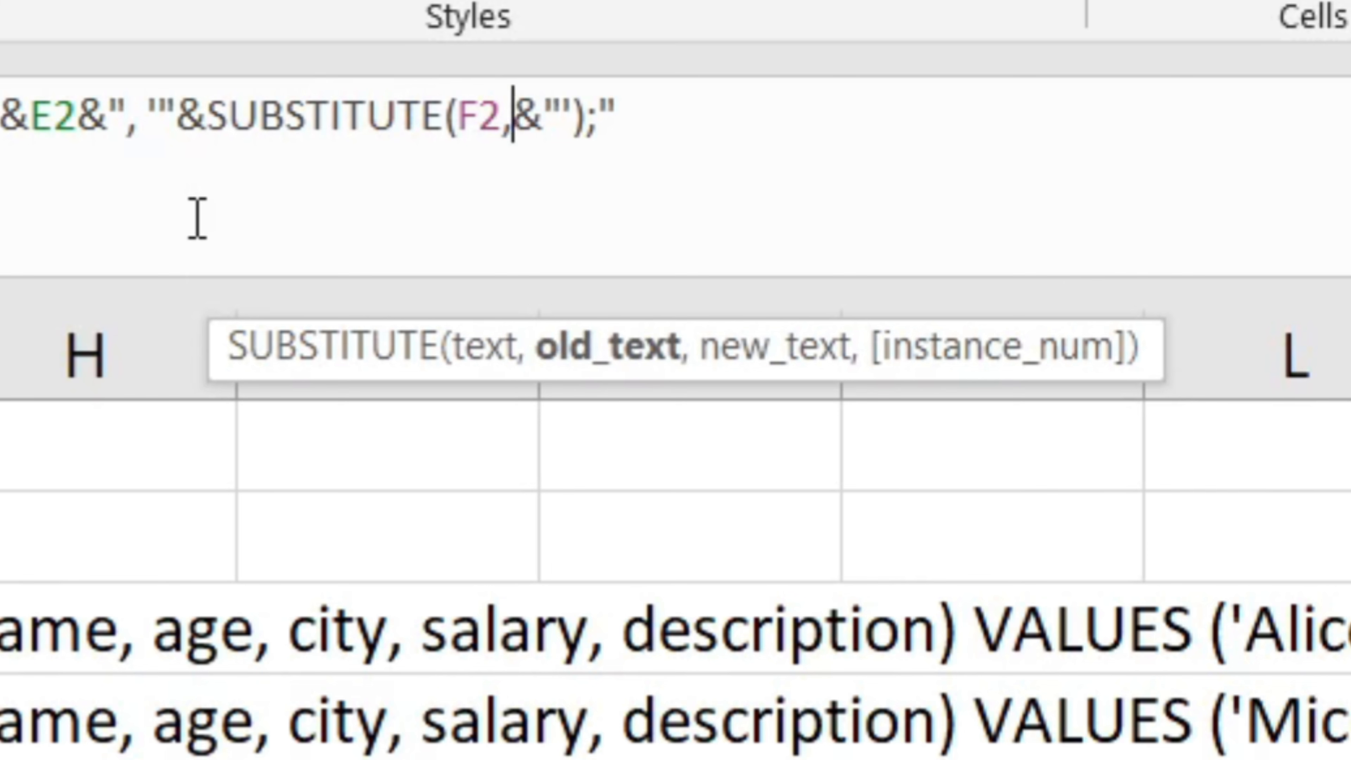
- Finish the SUBSTITUTE formula in G2 so single quotes in the description F2 are replaced with two single quotes
text("''"))
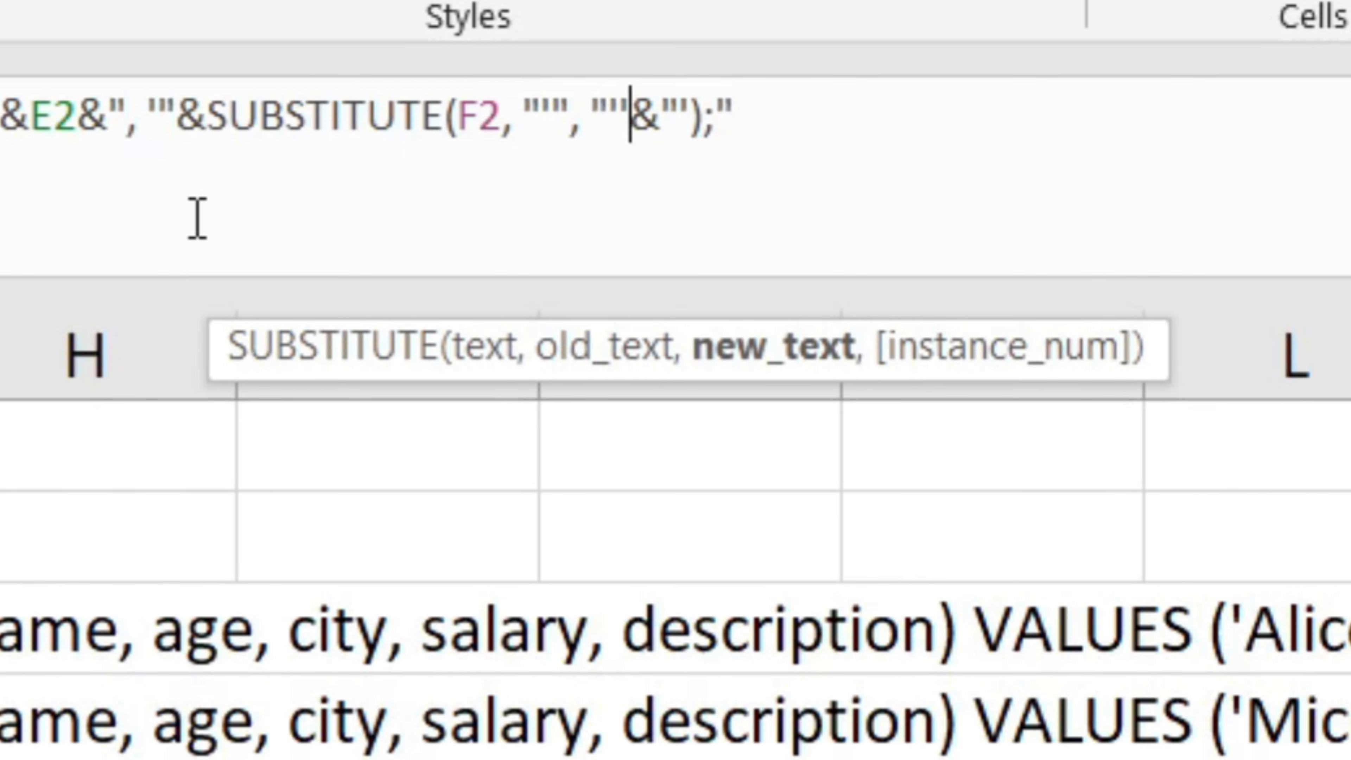
key(Return)
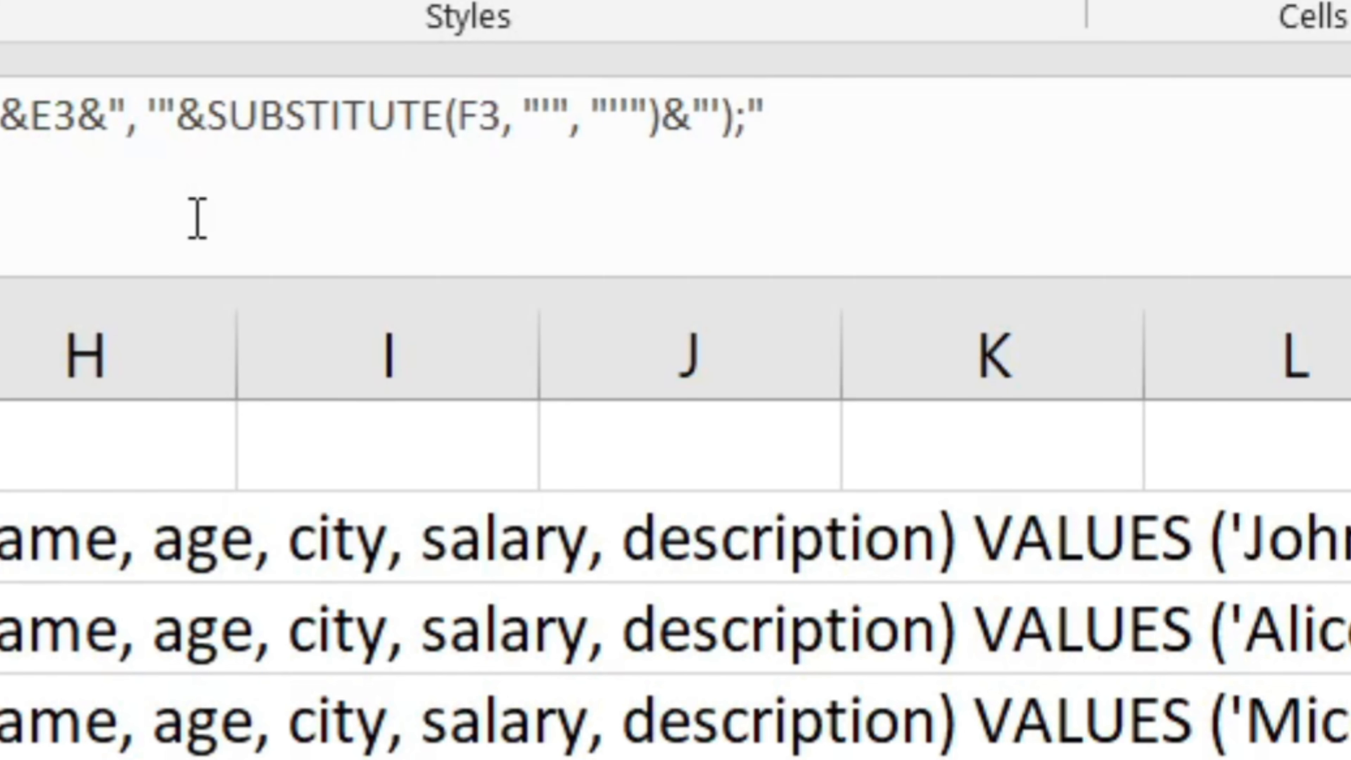
- Copy the generated INSERT statements into the SQL query box of the peoples table and run them
key(Up)
key(ctrl+c)
key(shift+Down)
key(shift+Down)
key(ctrl+v)
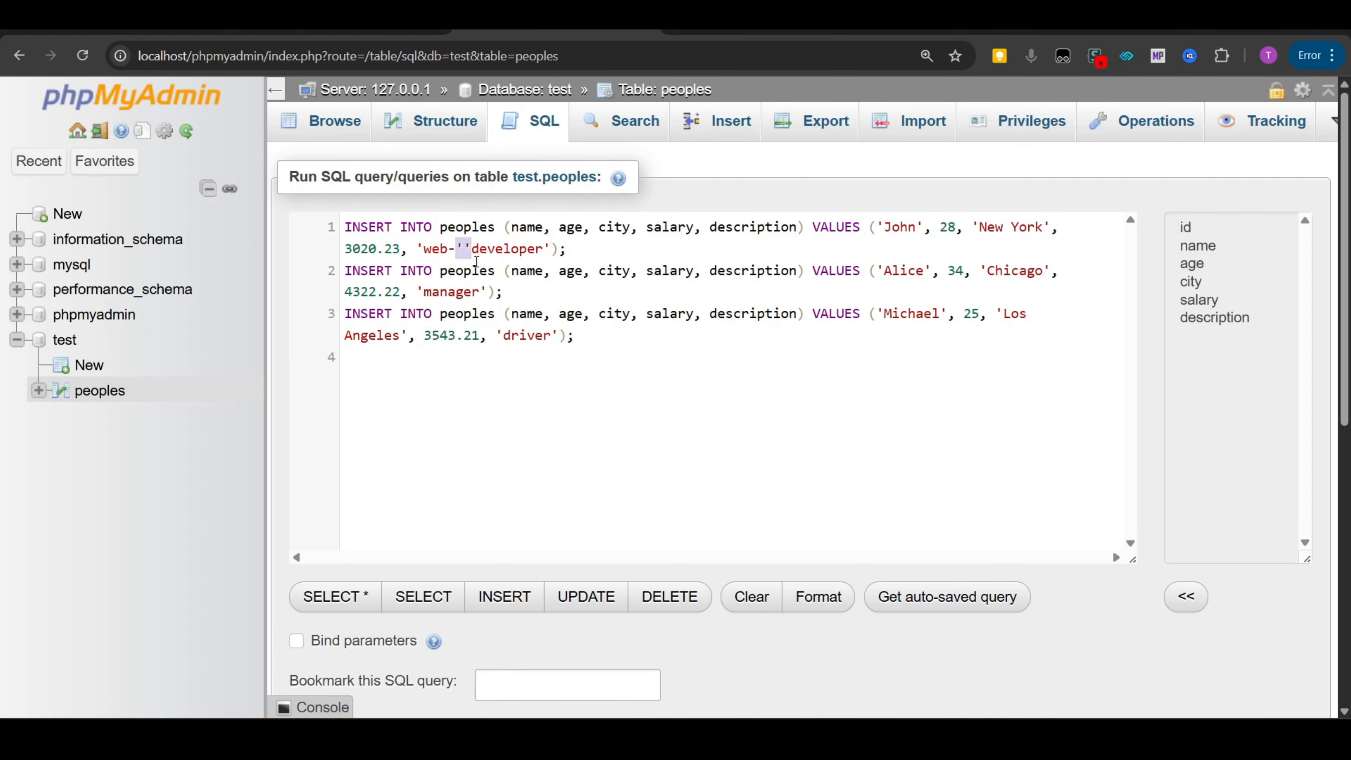
key(ctrl+Return)
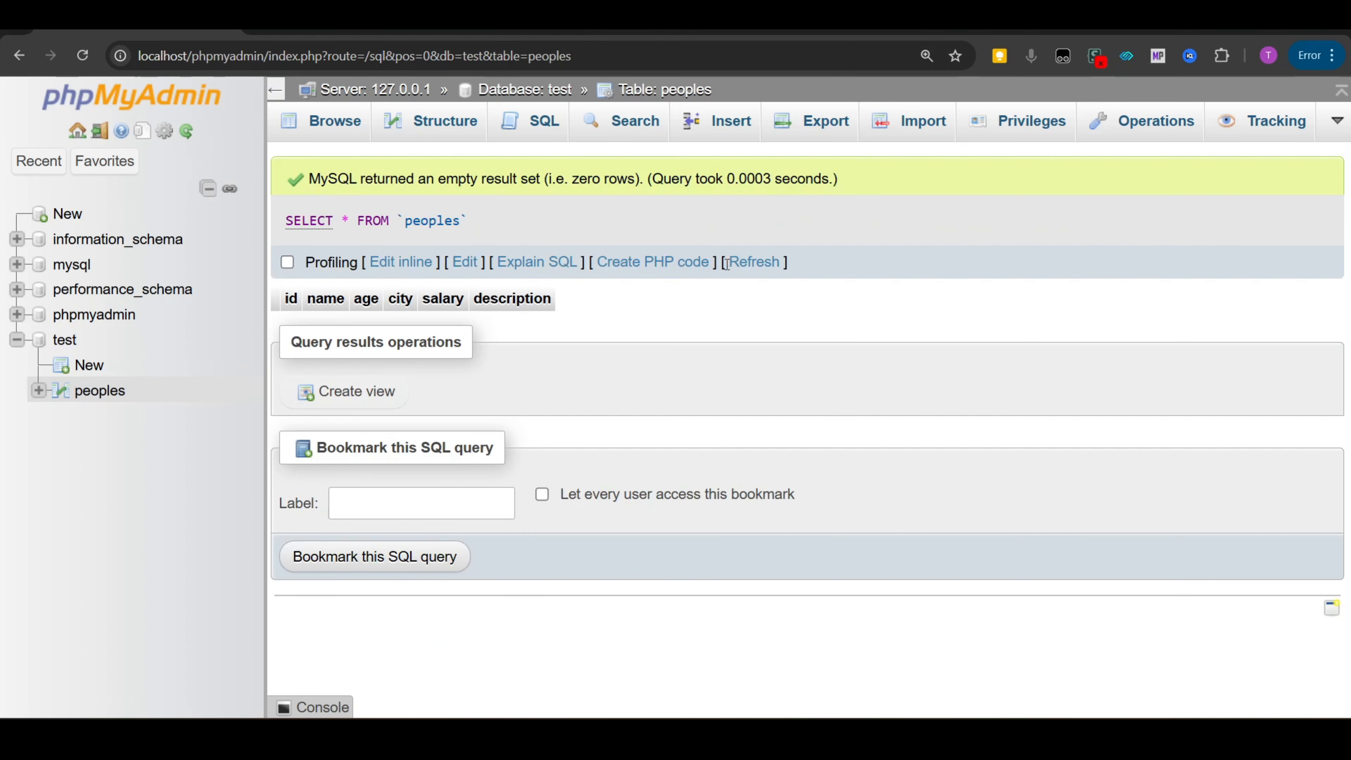
- Browse the peoples table to check the inserted rows and descriptions
click(727, 265)
scroll(772, 319, down, 3)
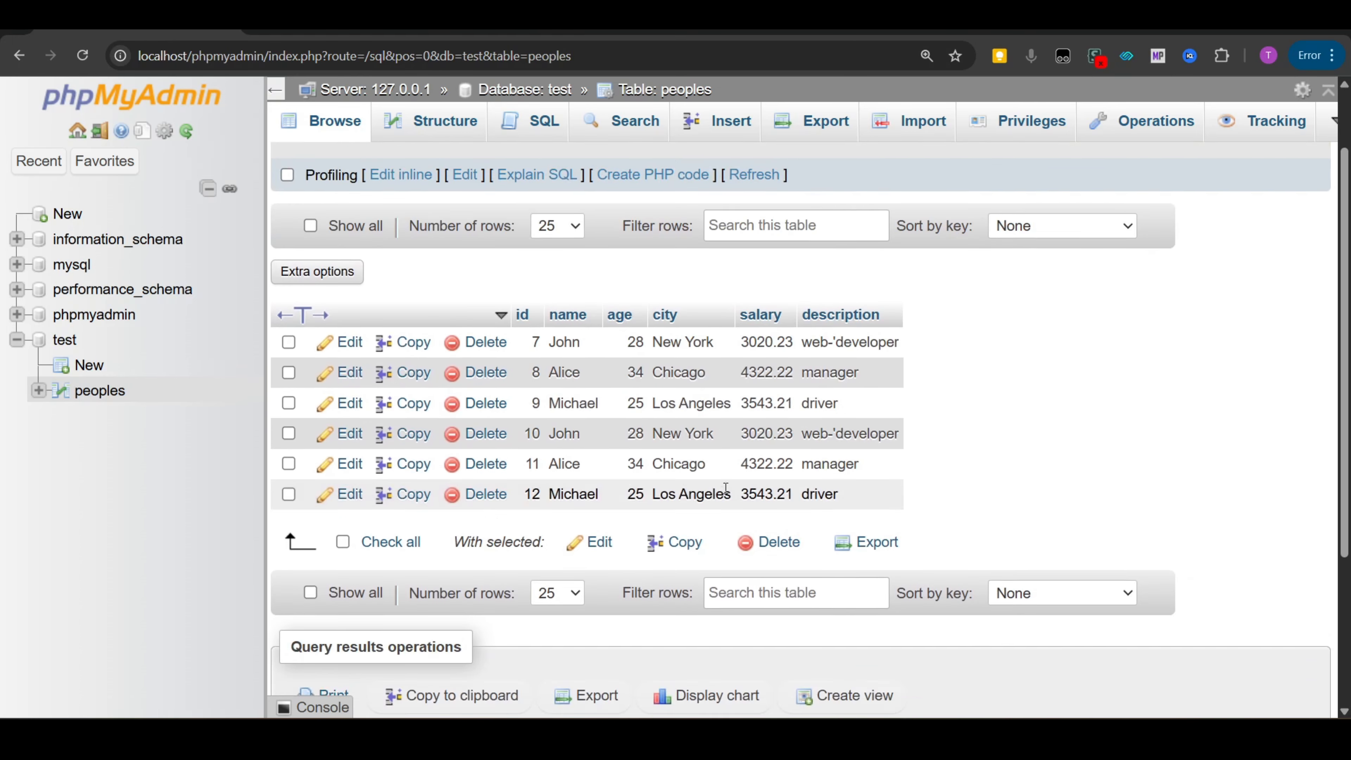
drag(813, 345, 848, 350)
click(848, 350)
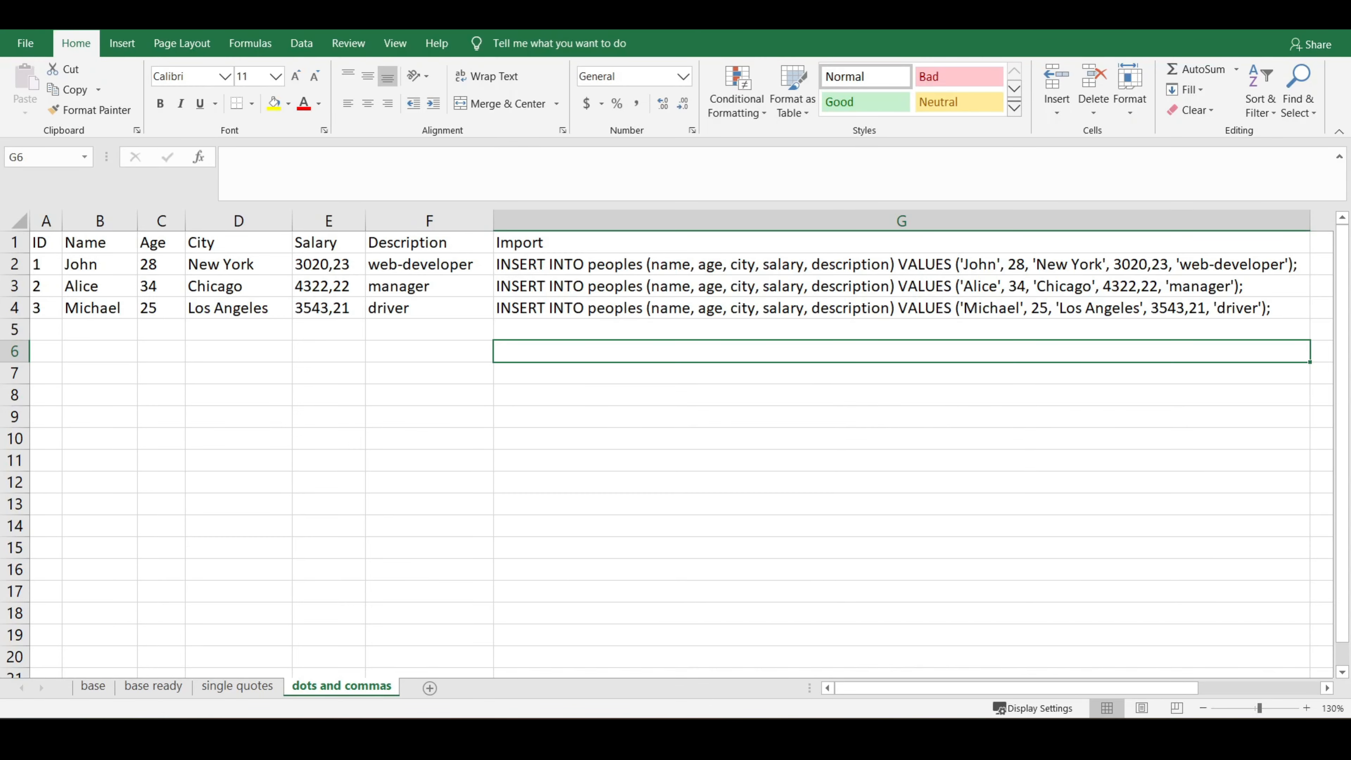
- Try running the G2:G4 INSERT statements from the dots and commas sheet in the SQL query box
click(495, 264)
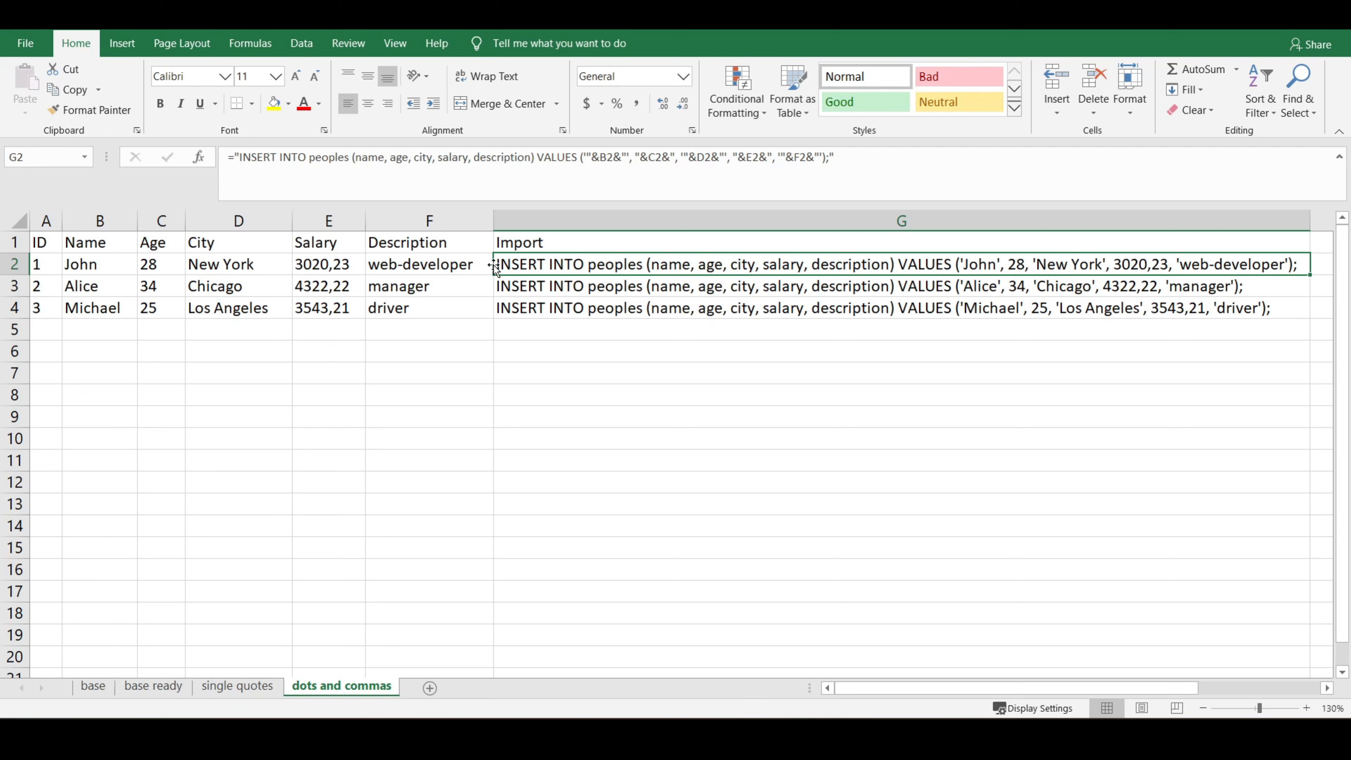
drag(510, 264, 514, 305)
key(ctrl+c)
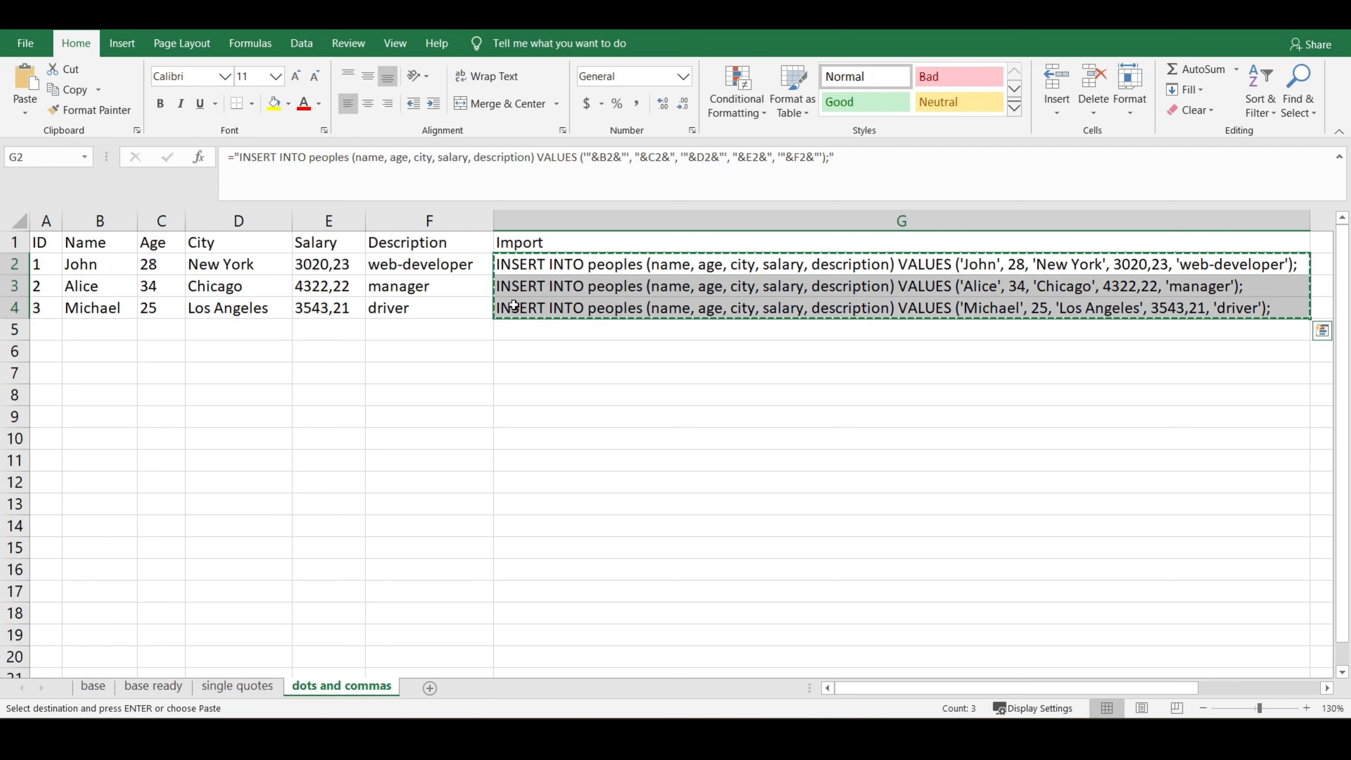
key(alt+Tab)
key(ctrl+v)
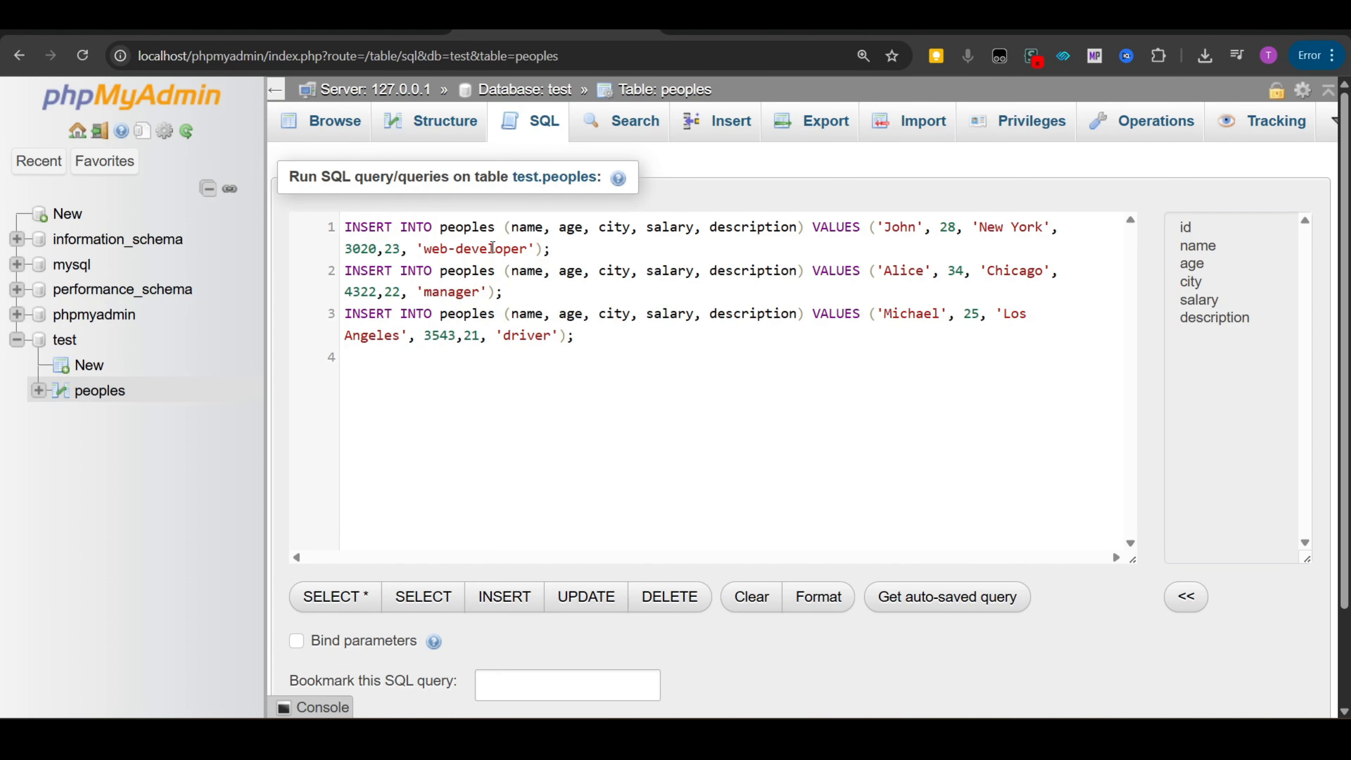
key(ctrl+Return)
- Wrap the salary reference E2 in single quotes inside the G2 formula
key(alt+Tab)
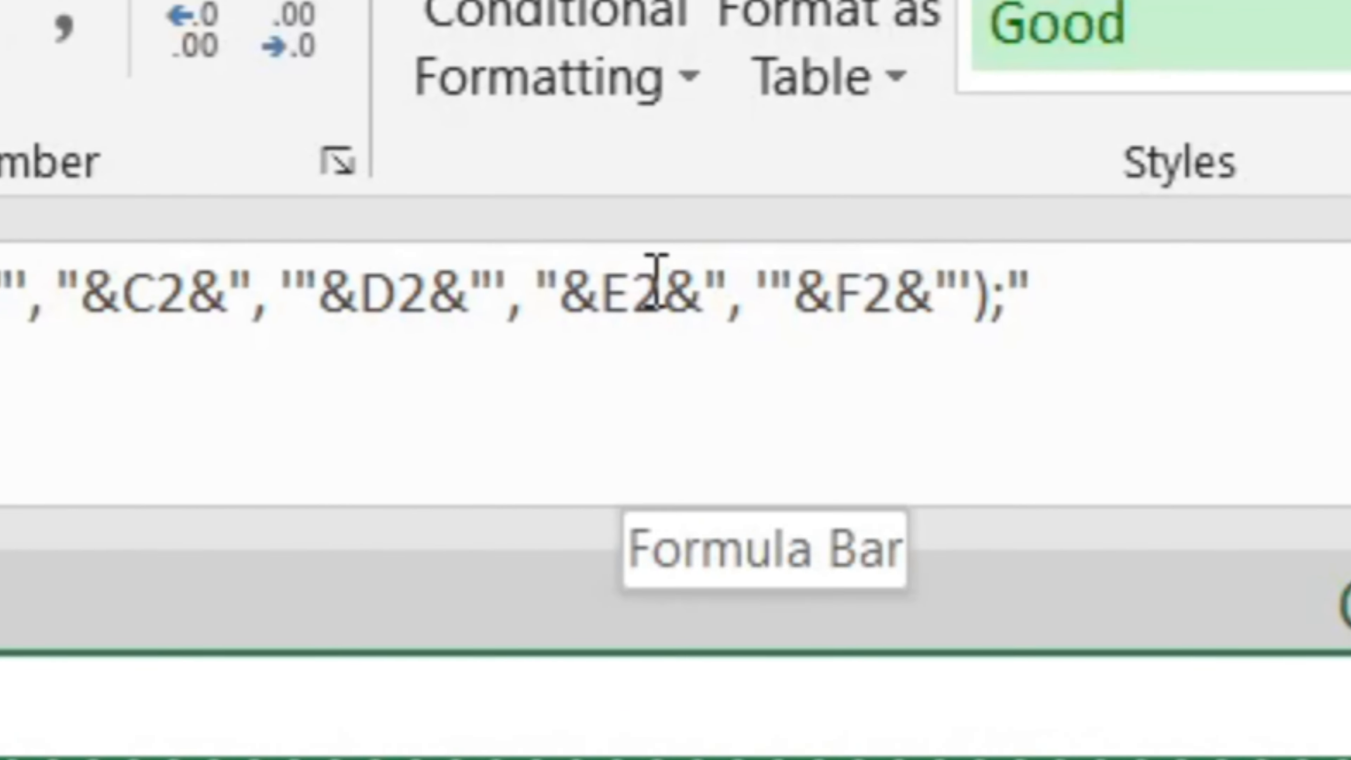
click(539, 289)
text(')
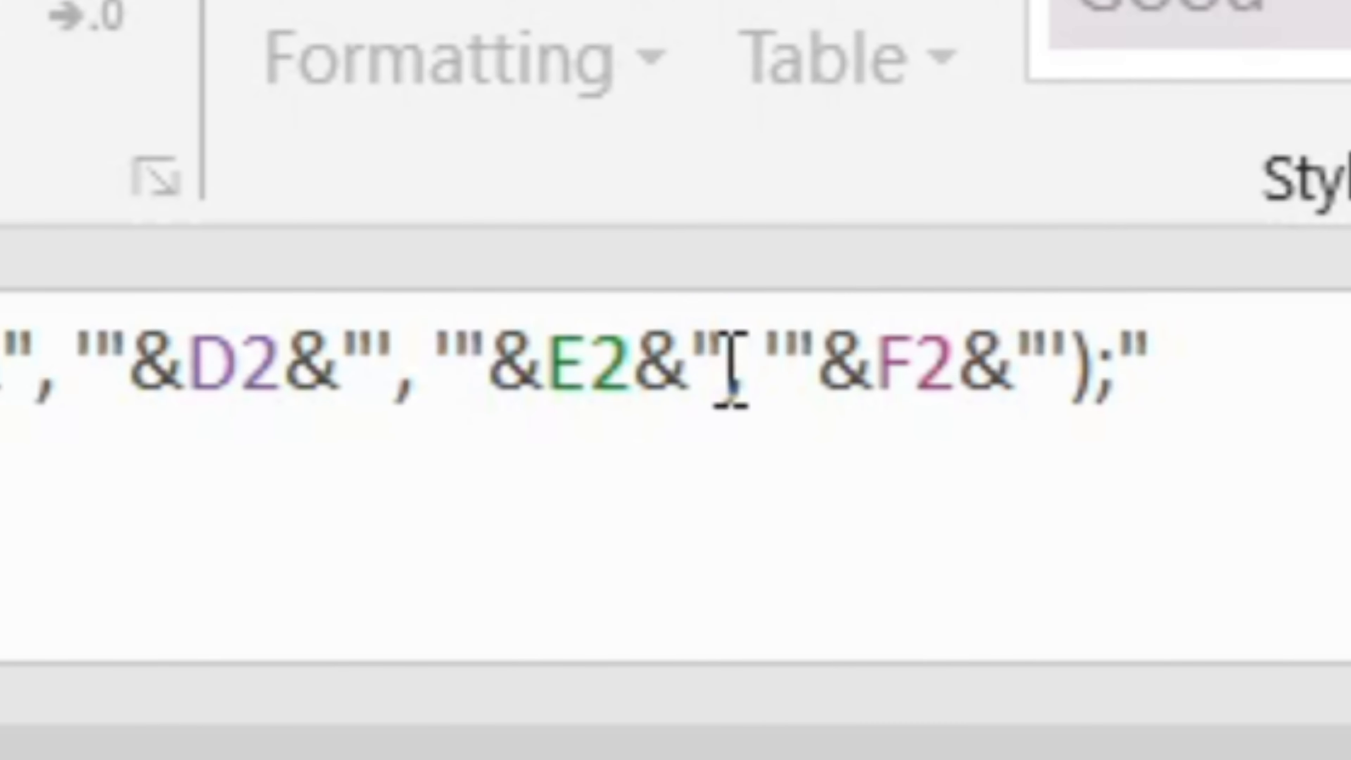
click(726, 368)
text(')
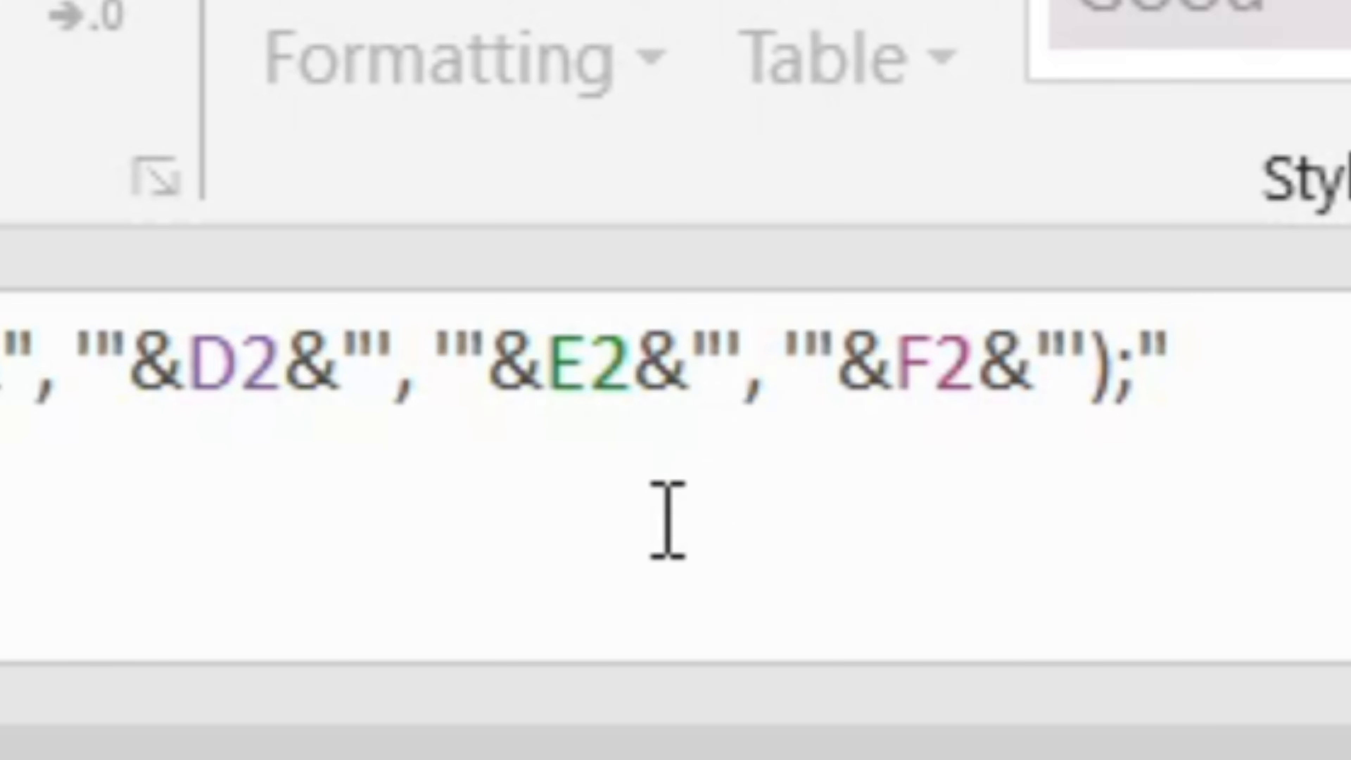
key(Return)
- Copy the updated statements, replace the whole SQL query with them and run it
click(665, 612)
key(ctrl+c)
drag(638, 686, 635, 742)
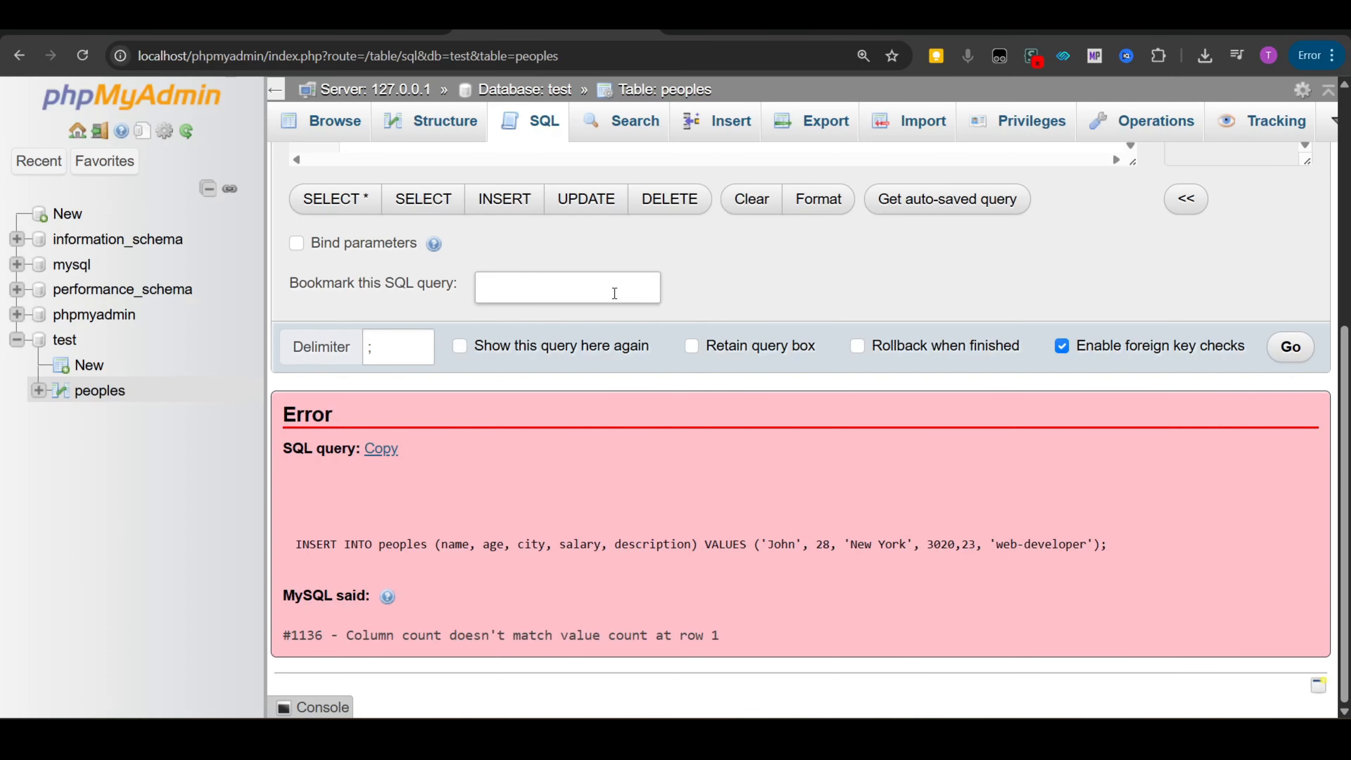
scroll(621, 302, up, 6)
key(ctrl+a)
key(ctrl+v)
drag(413, 202, 353, 202)
click(426, 203)
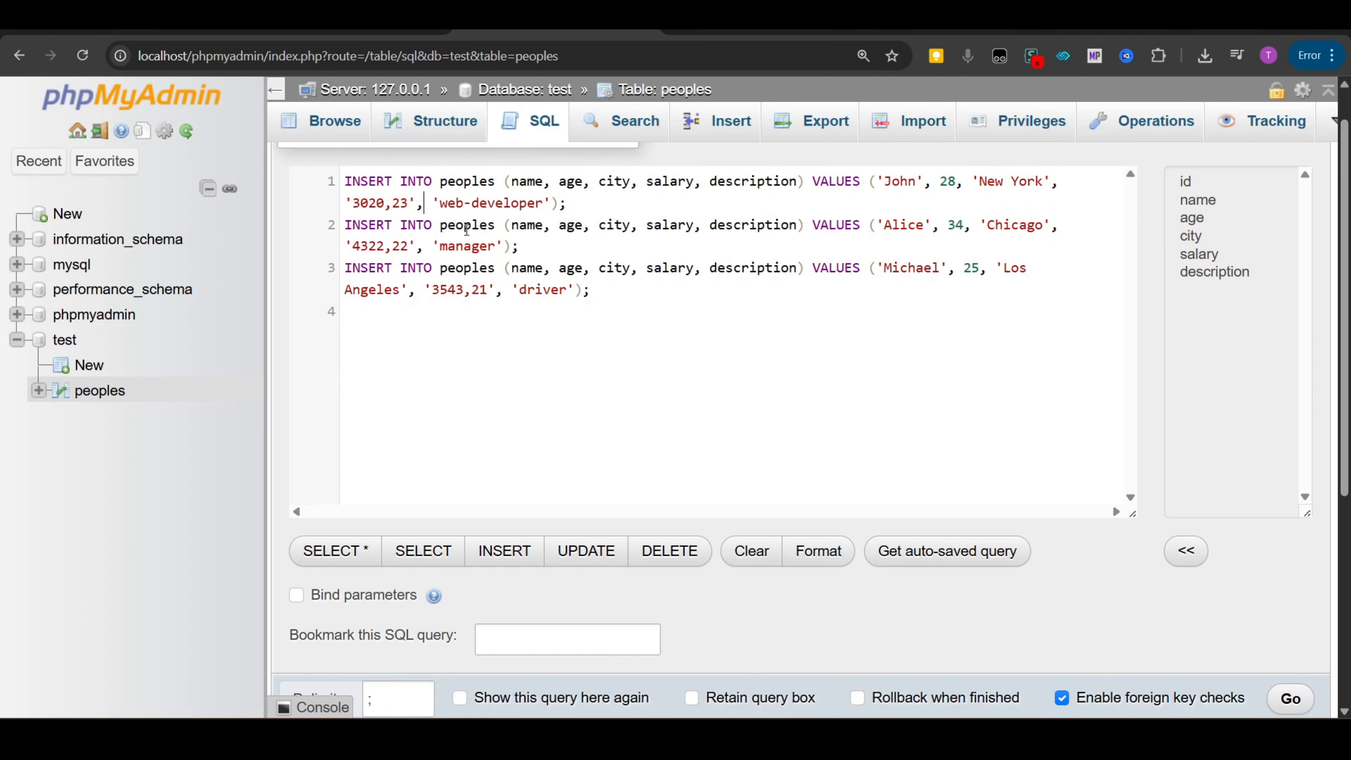
key(ctrl+Return)
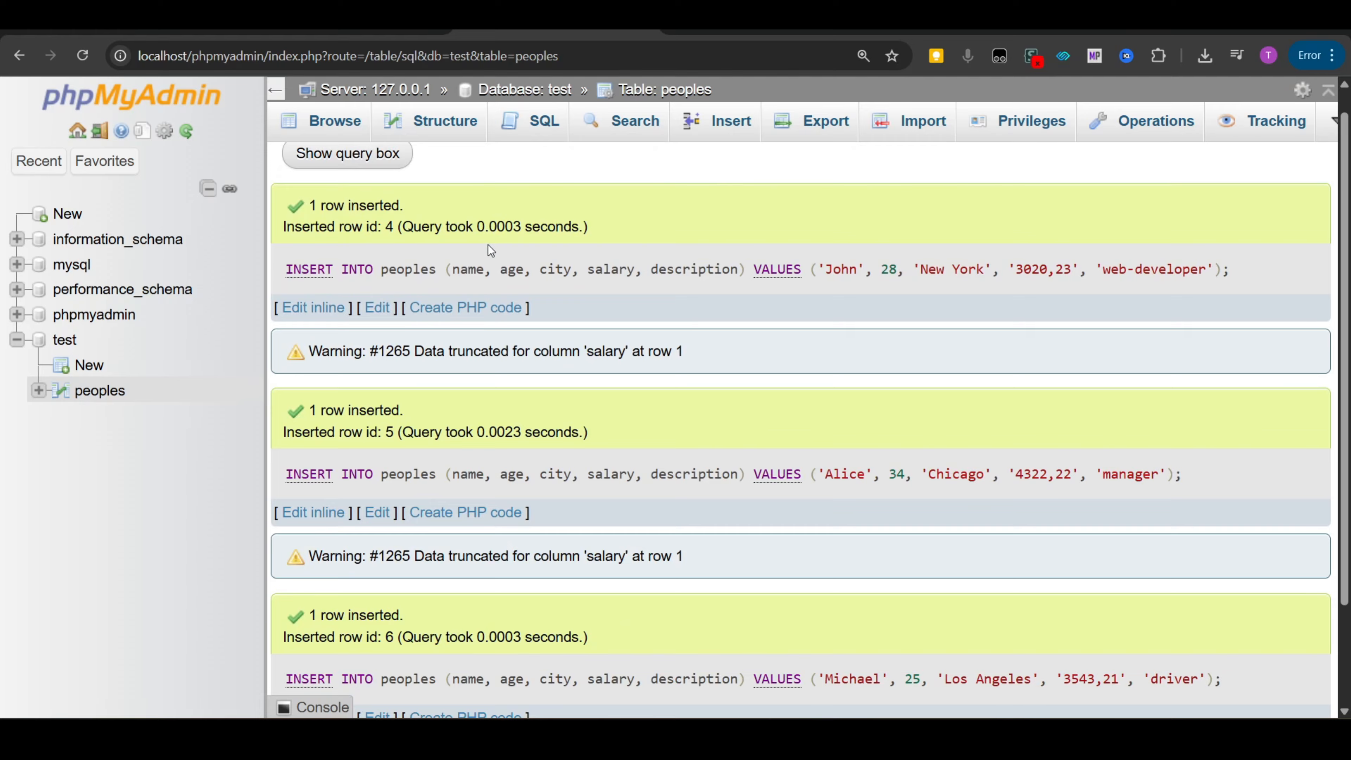
- Browse the peoples table to check the stored salary values
scroll(490, 250, down, 2)
scroll(479, 248, up, 3)
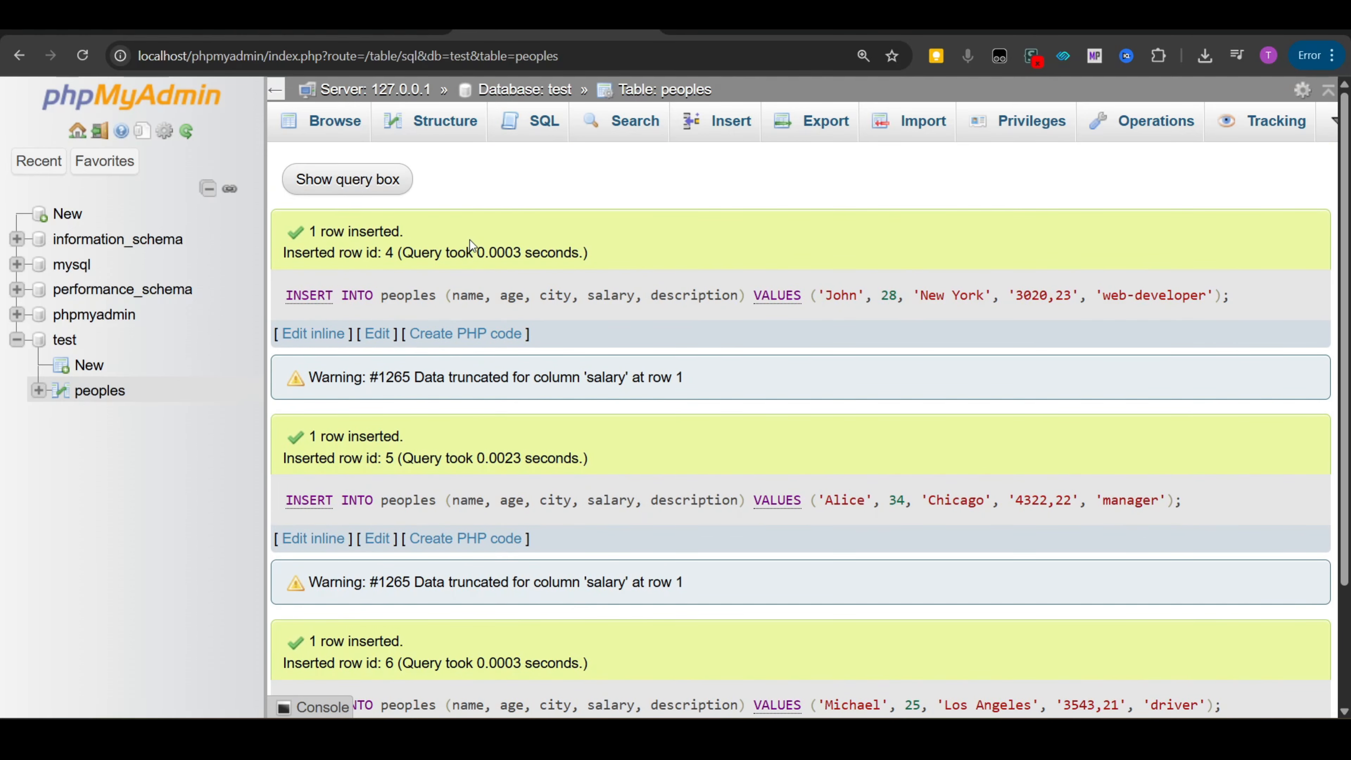
click(333, 121)
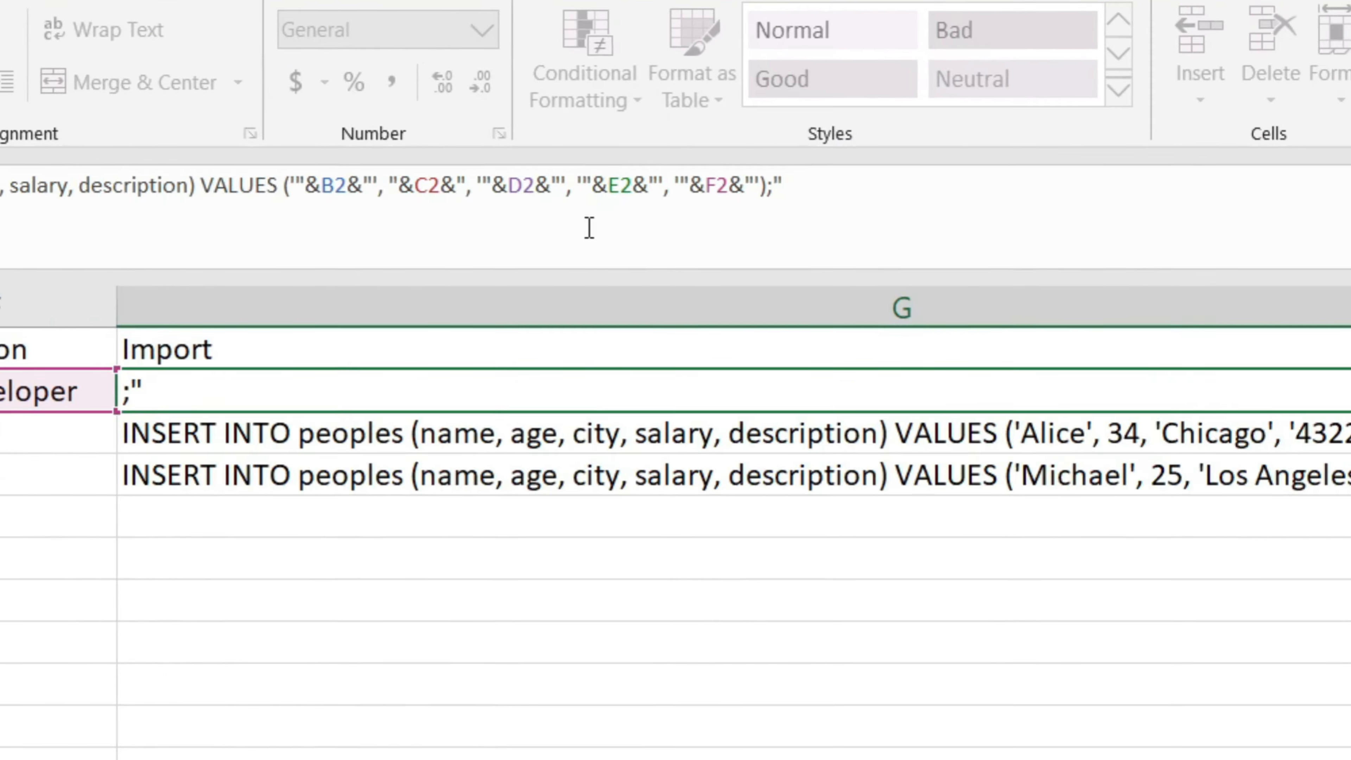
- Wrap E2 in SUBSTITUTE(E2, ",", ".") in the G2 formula to turn decimal commas into dots
text(SUBE2&"', '"&F2&"');)
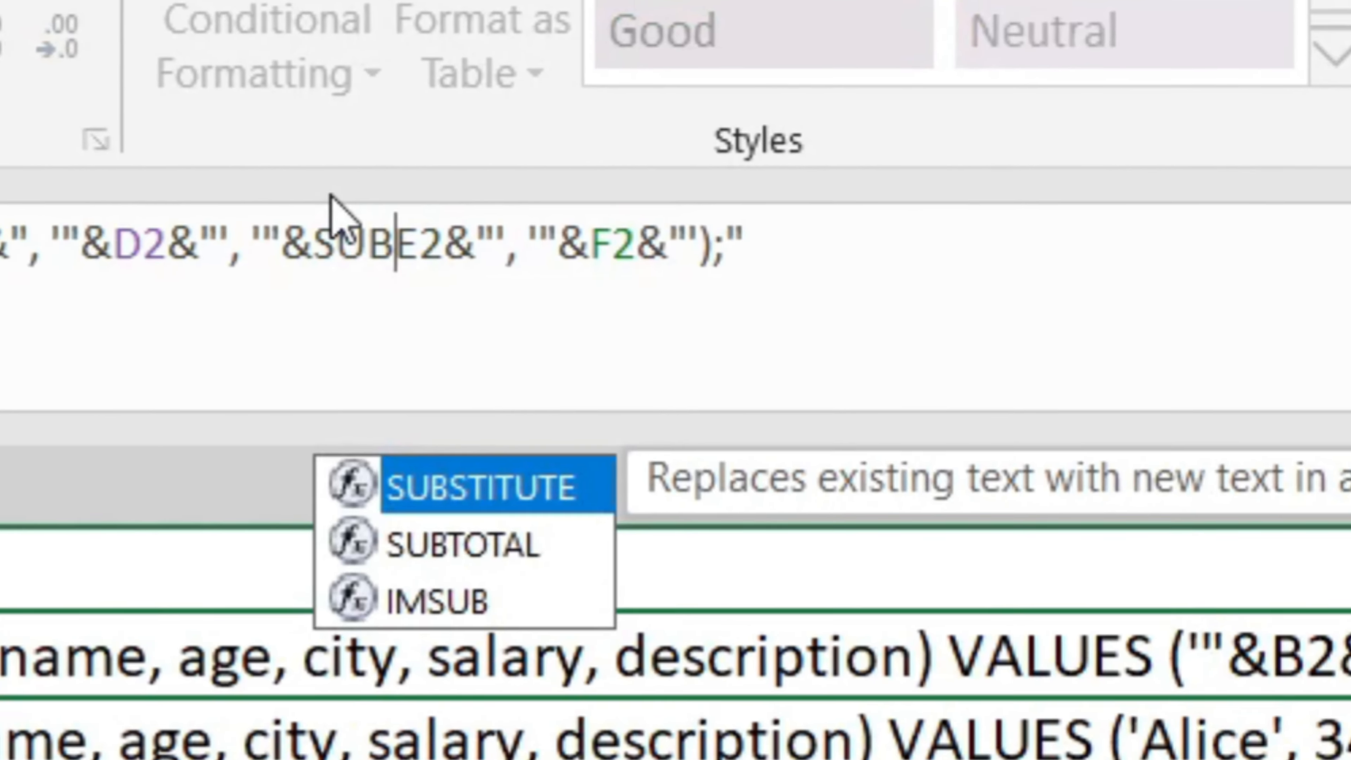
key(Tab)
key(Right)
key(Right)
text(, ")
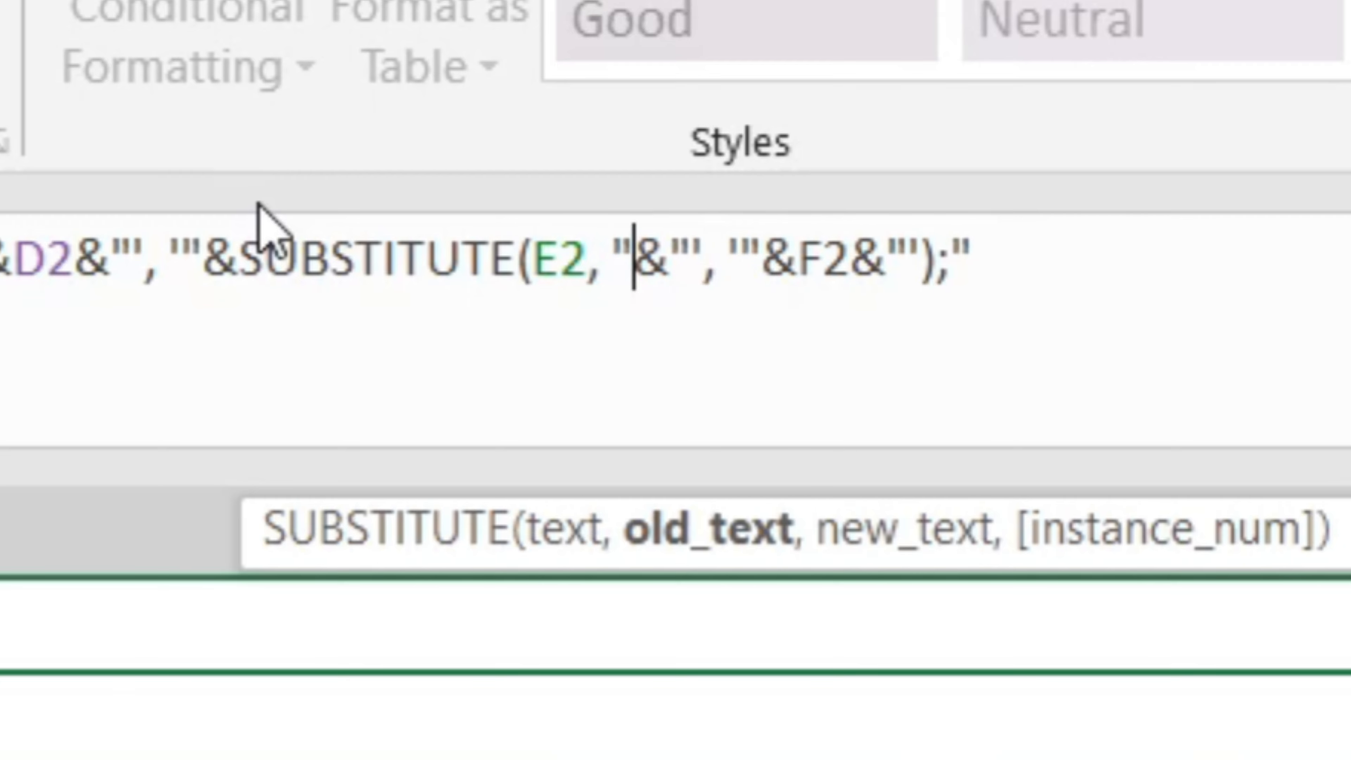
text(,", ".")
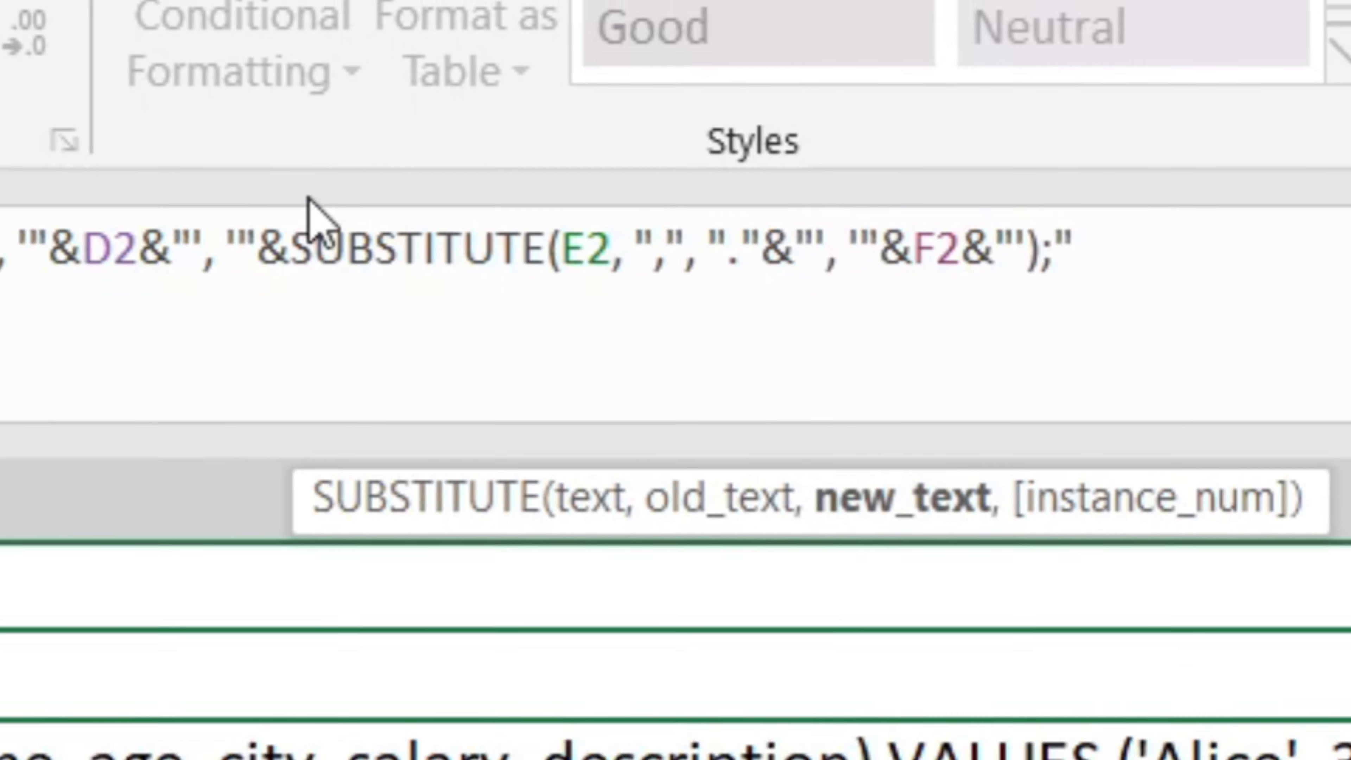
text() VALUES ('"&B2&"', "&C2&")
key(Return)
- Copy the G2:G4 statements into the empty SQL query box and run them
key(Up)
key(ctrl+c)
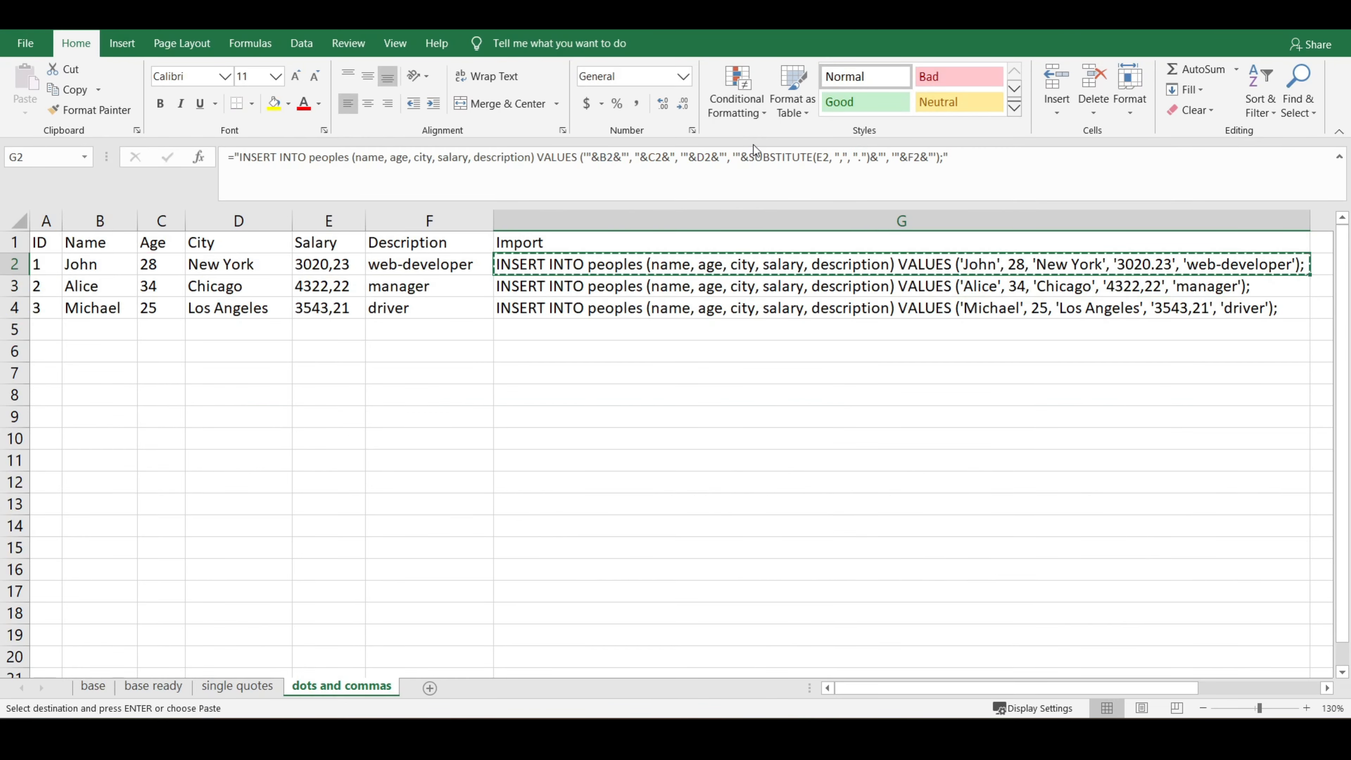
key(shift+Down)
key(shift+Down)
key(ctrl+c)
key(alt+Tab)
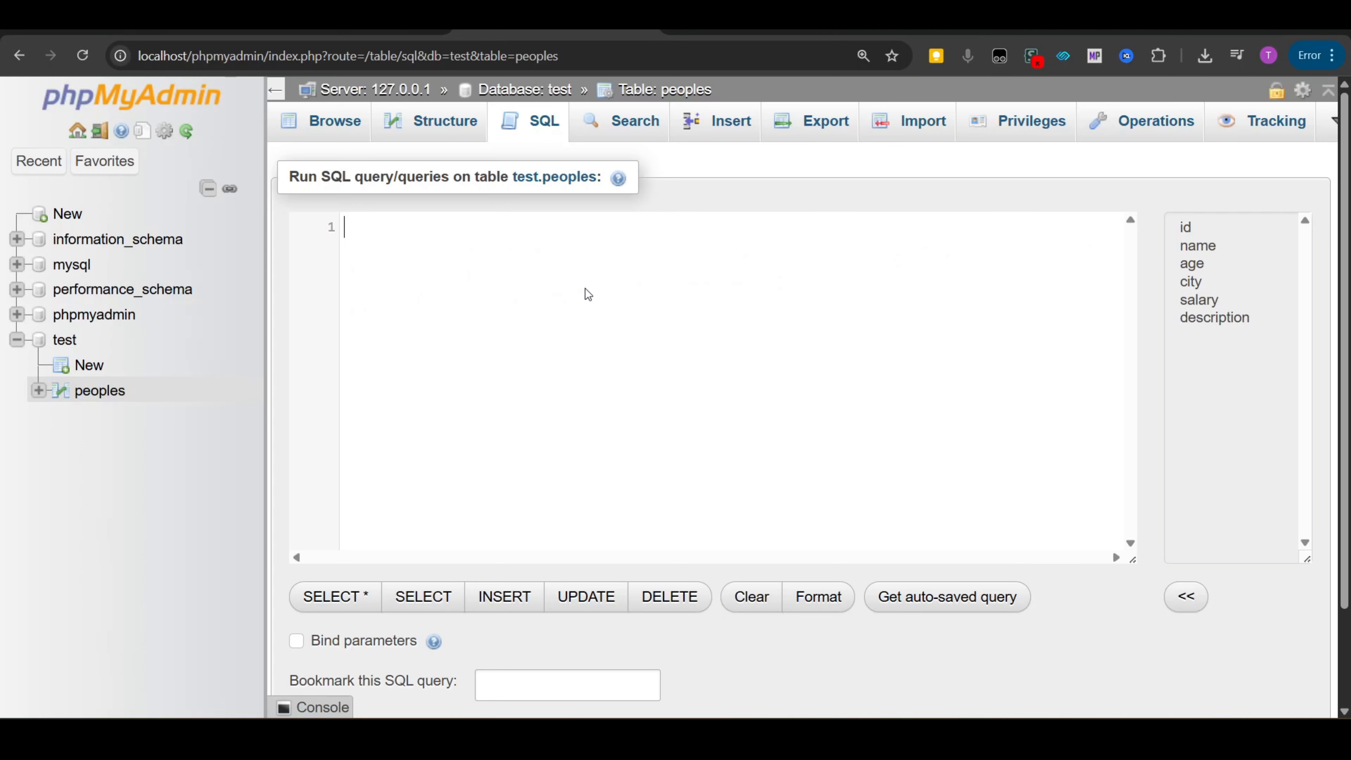
key(ctrl+v)
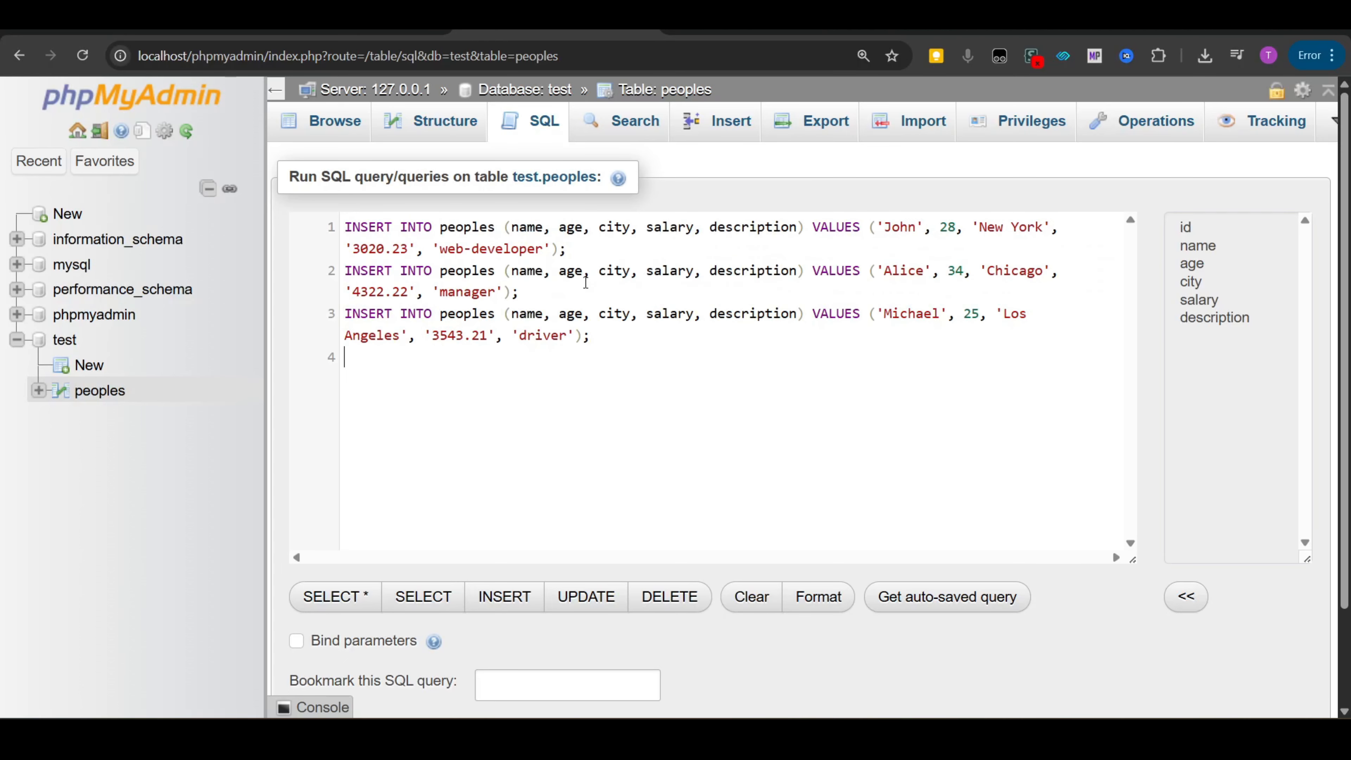
key(ctrl+Return)
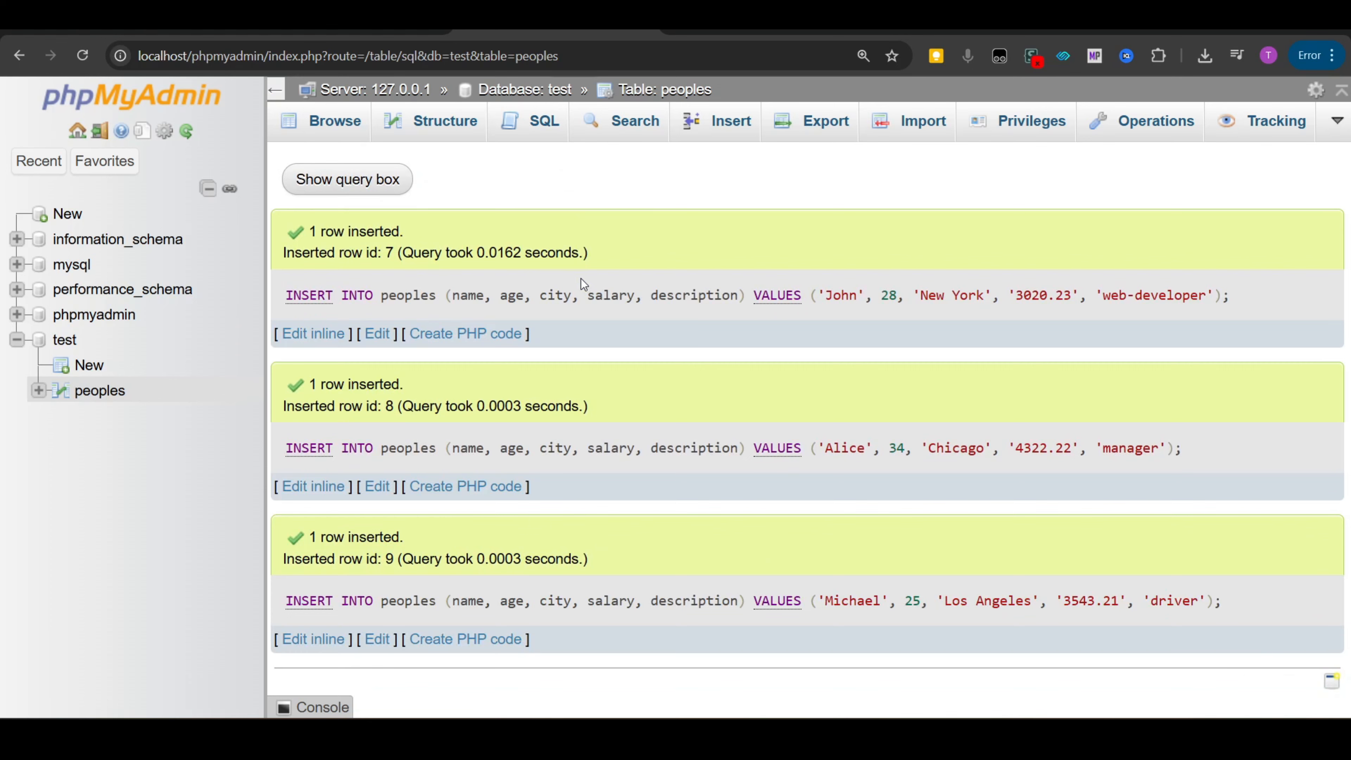
- Refresh the browsed peoples table to check the salary values
click(165, 26)
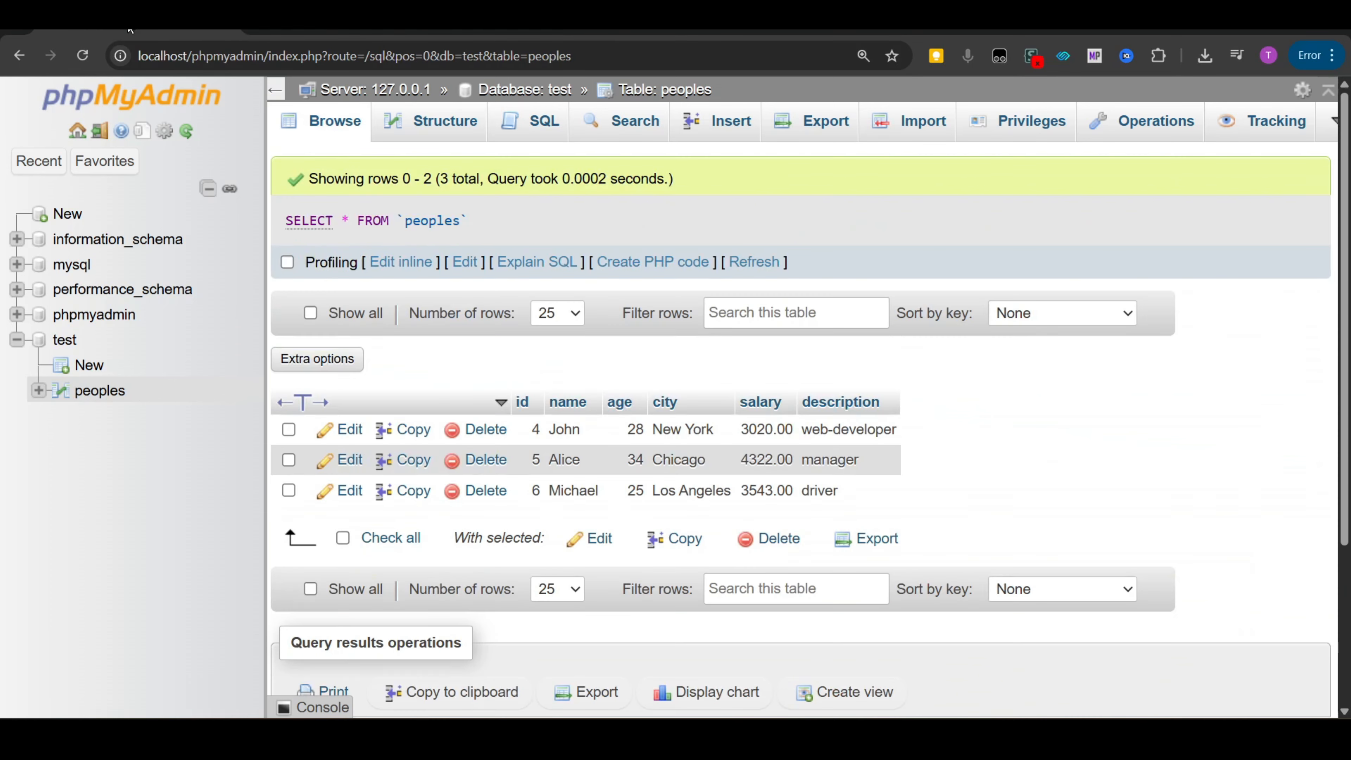
click(753, 262)
scroll(768, 422, down, 2)
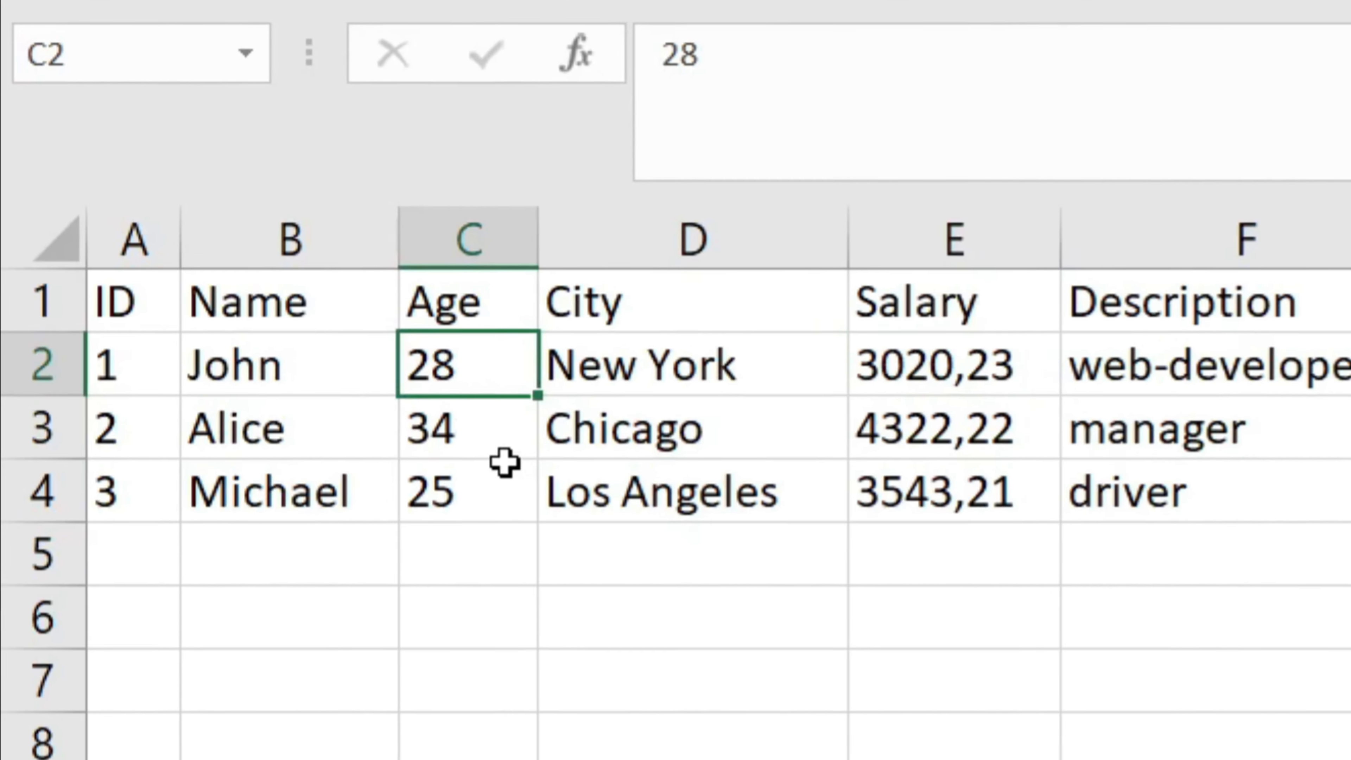
- Wrap the age reference C2 in single quotes inside the G2 formula
key(Delete)
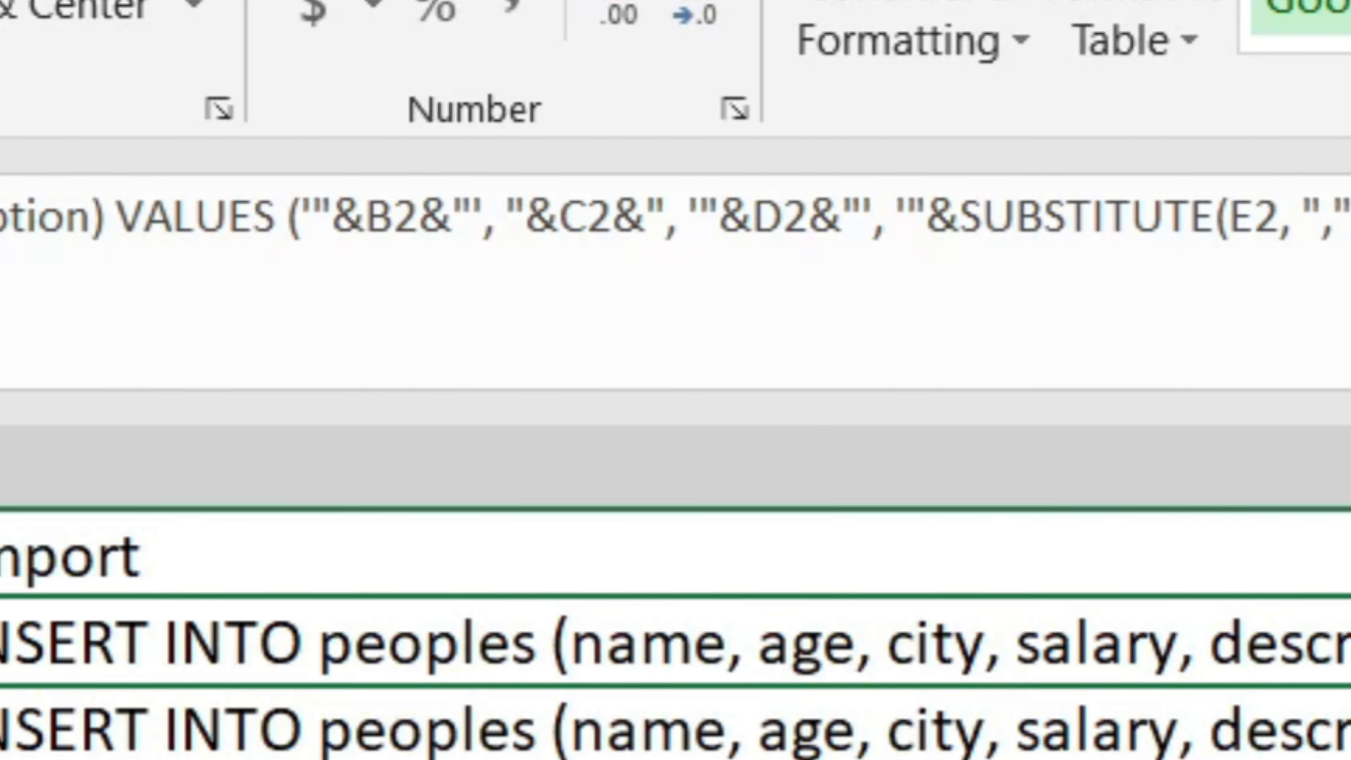
click(512, 235)
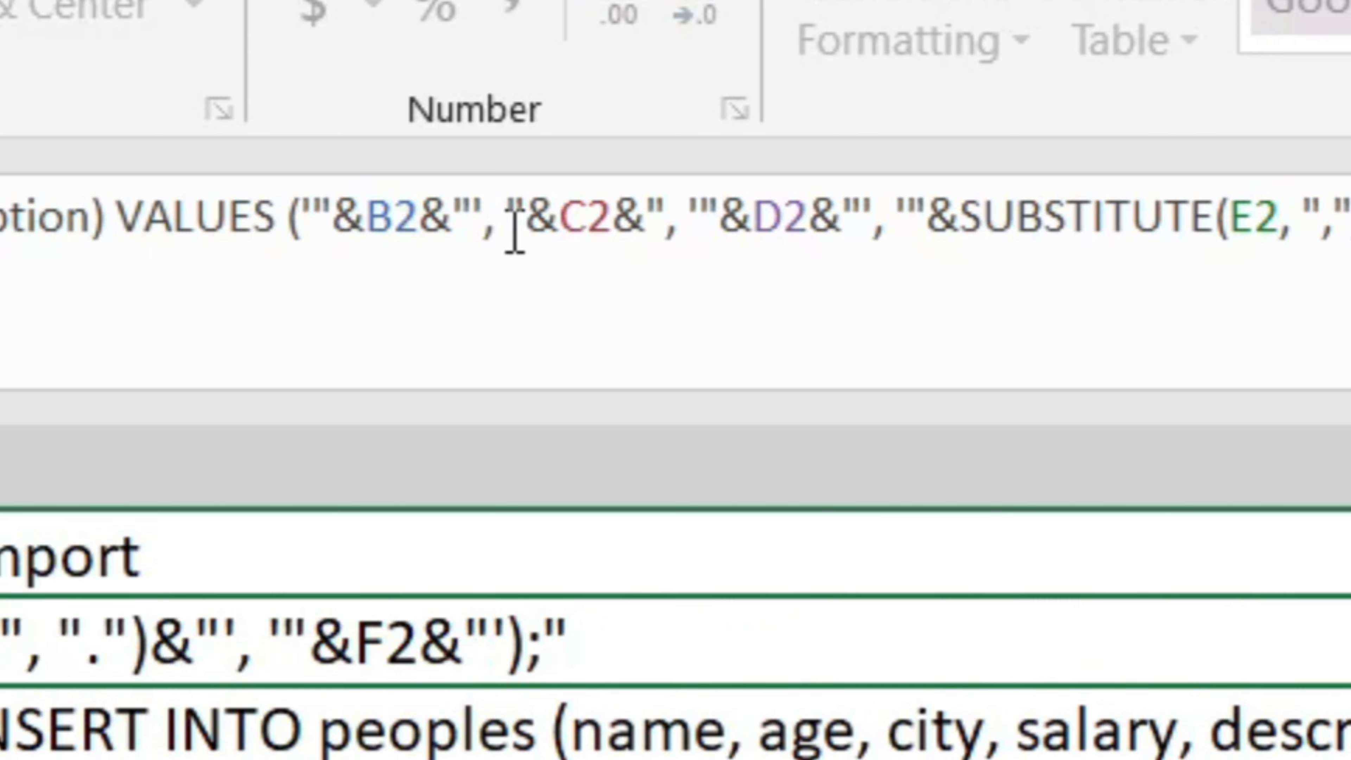
key(Return)
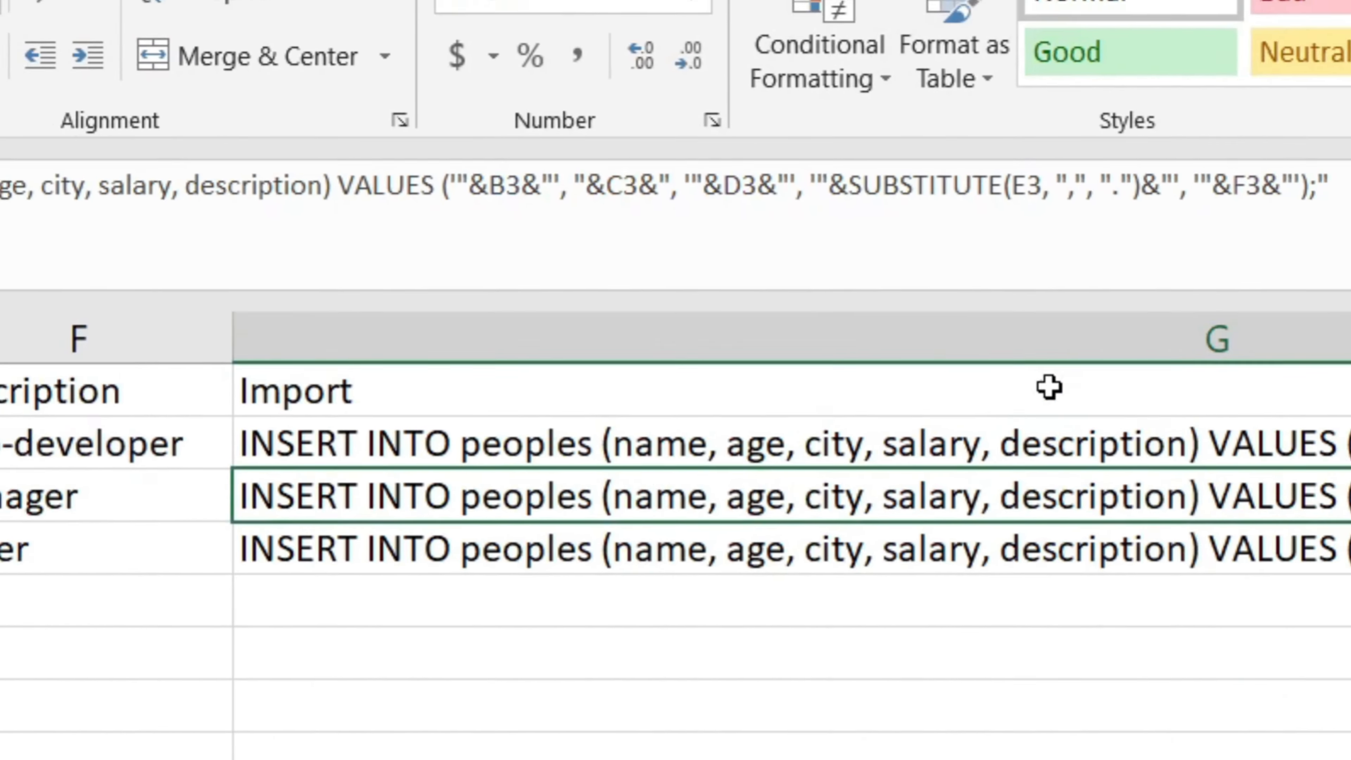
- Wrap C2 in TEXT(C2, "yyyy-mm-dd") in the date-of-birth INSERT formula
click(1279, 457)
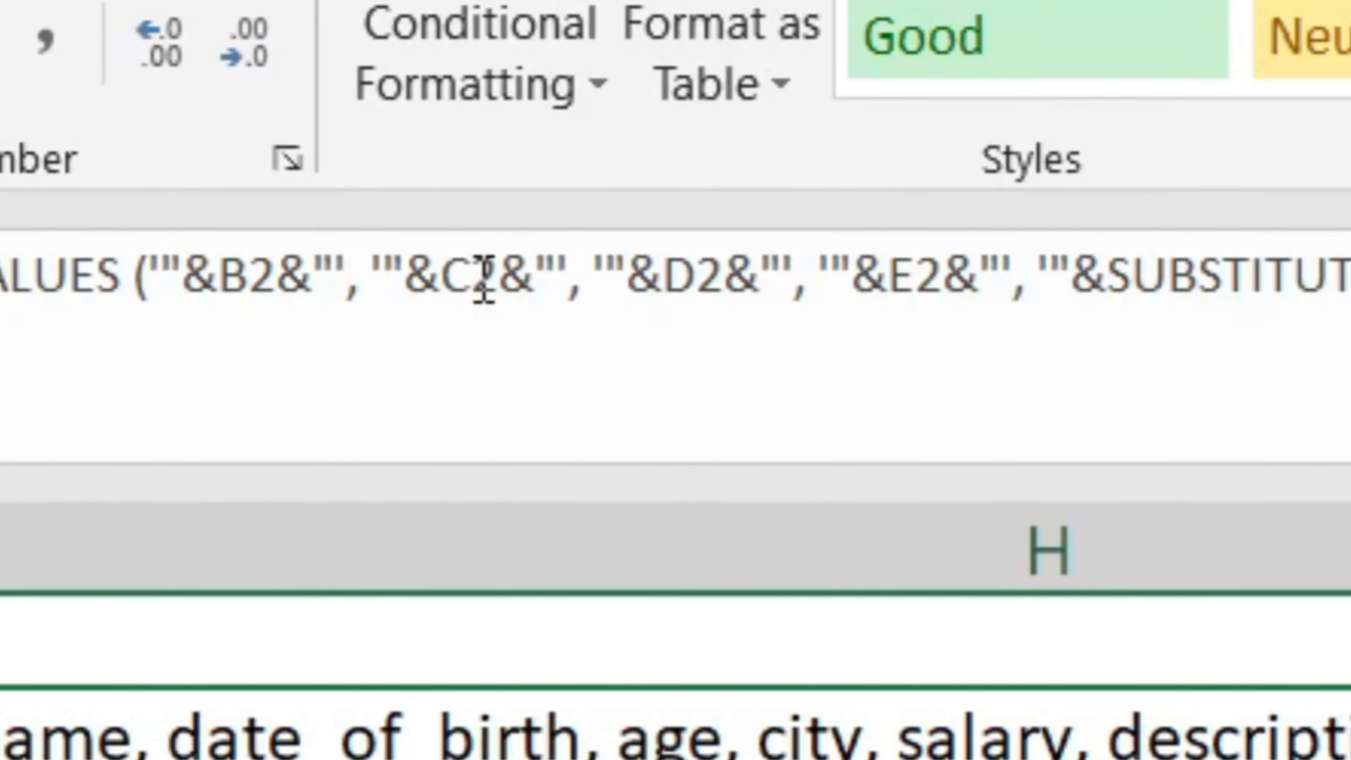
click(736, 157)
text(TEXT()
key(Right)
key(Right)
text(, "yyyy-)
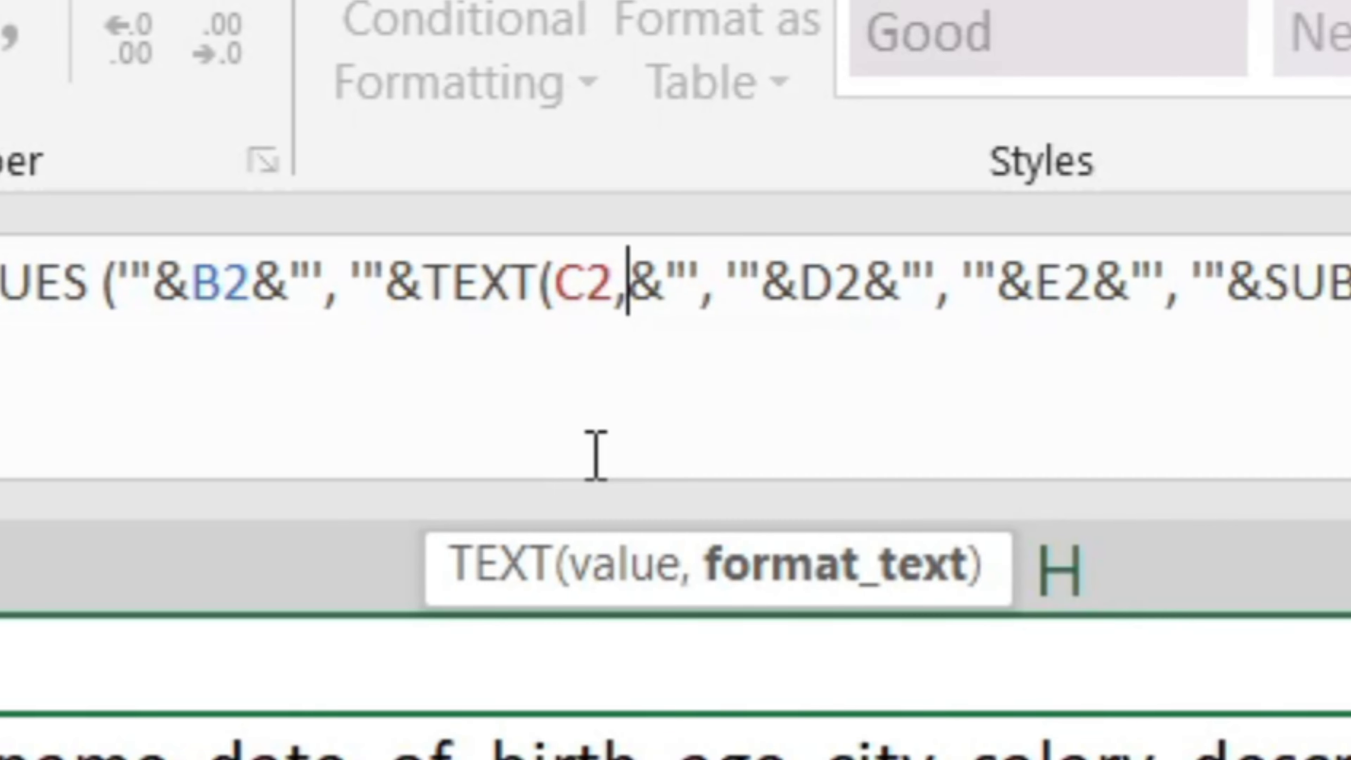
text(mm-dd"))
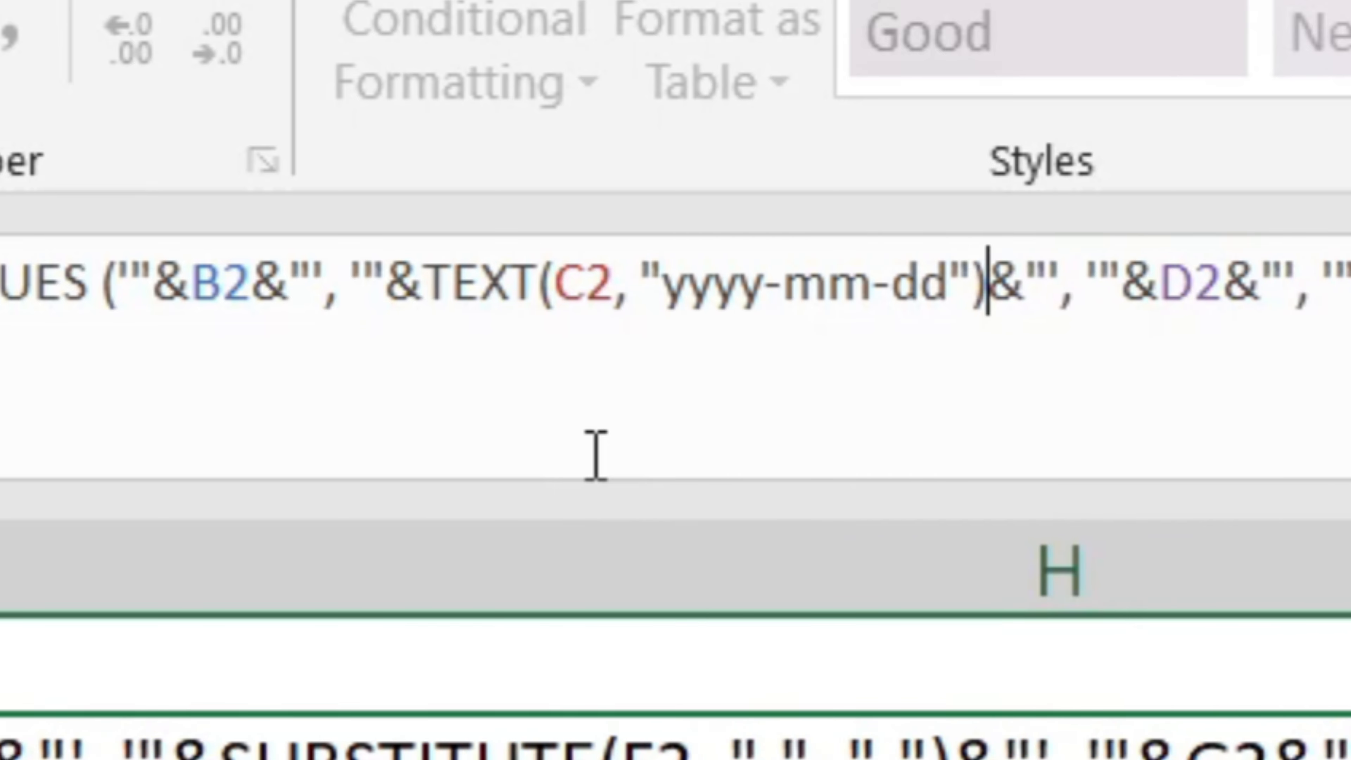
key(Return)
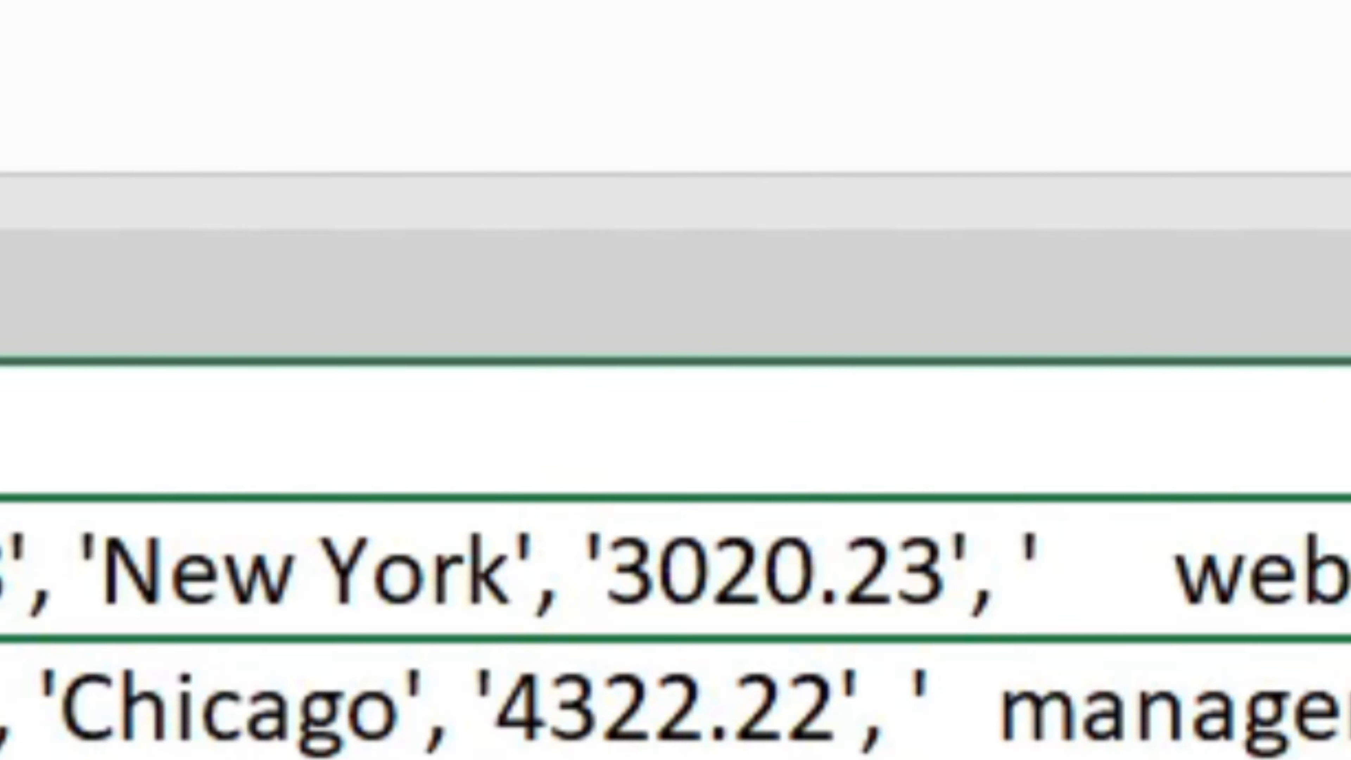
- Wrap the description reference F2 in TRIM in the G2 formula and copy the cell
click(546, 317)
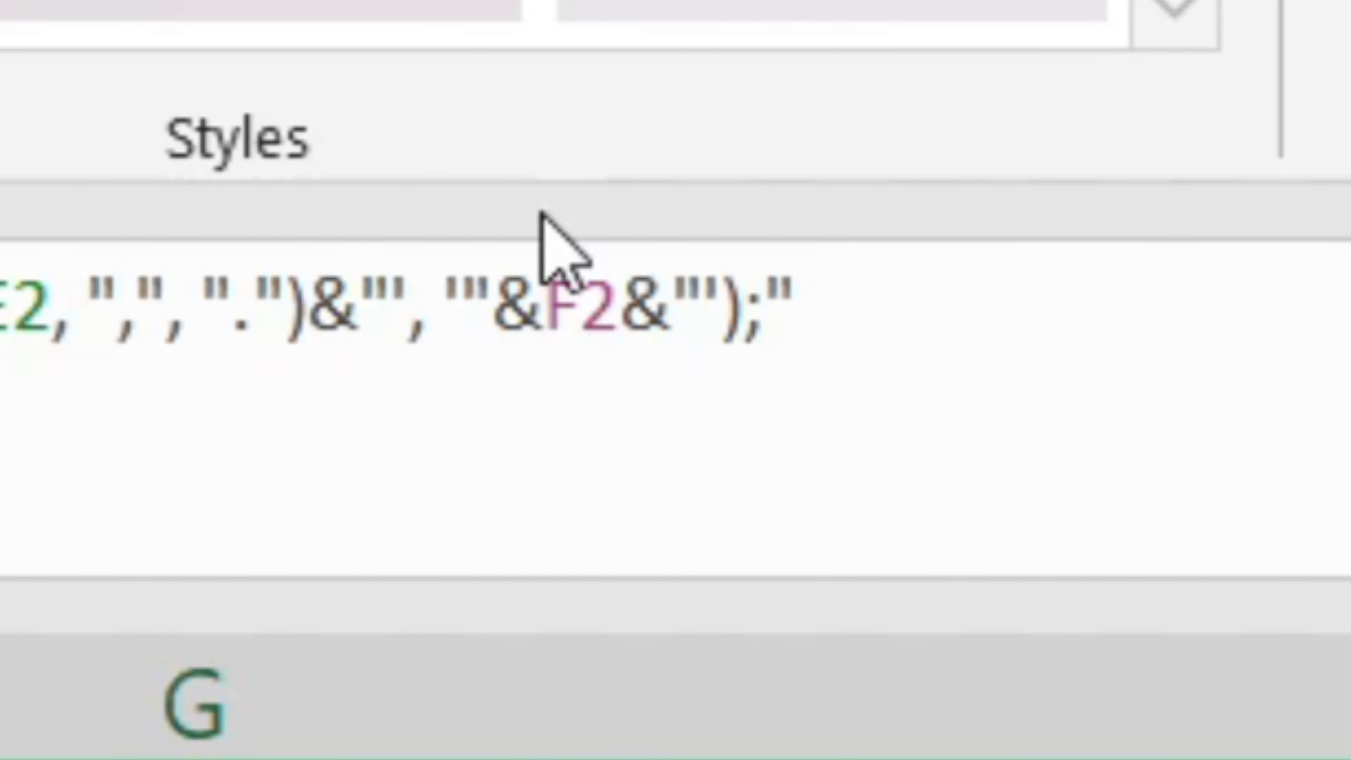
text(TRIM()
key(Right)
key(Right)
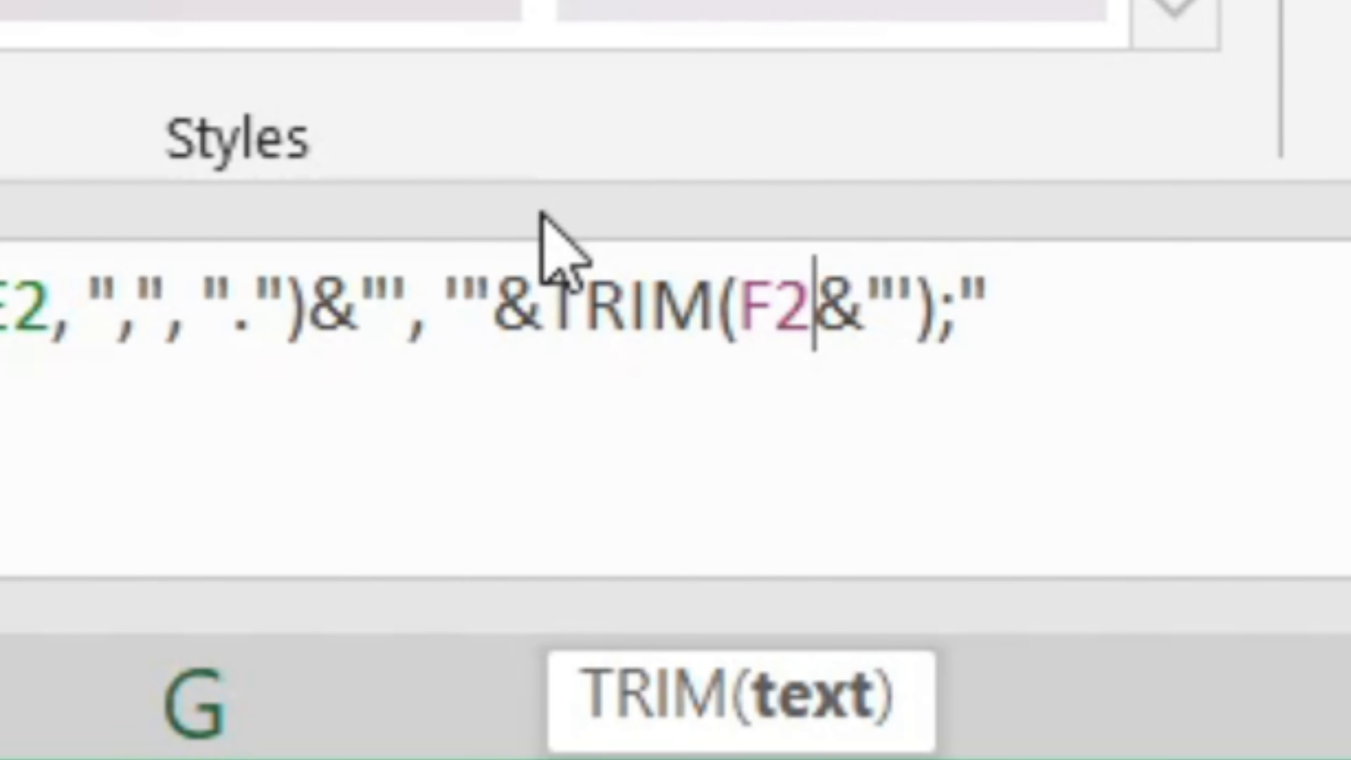
text())
key(Return)
key(Up)
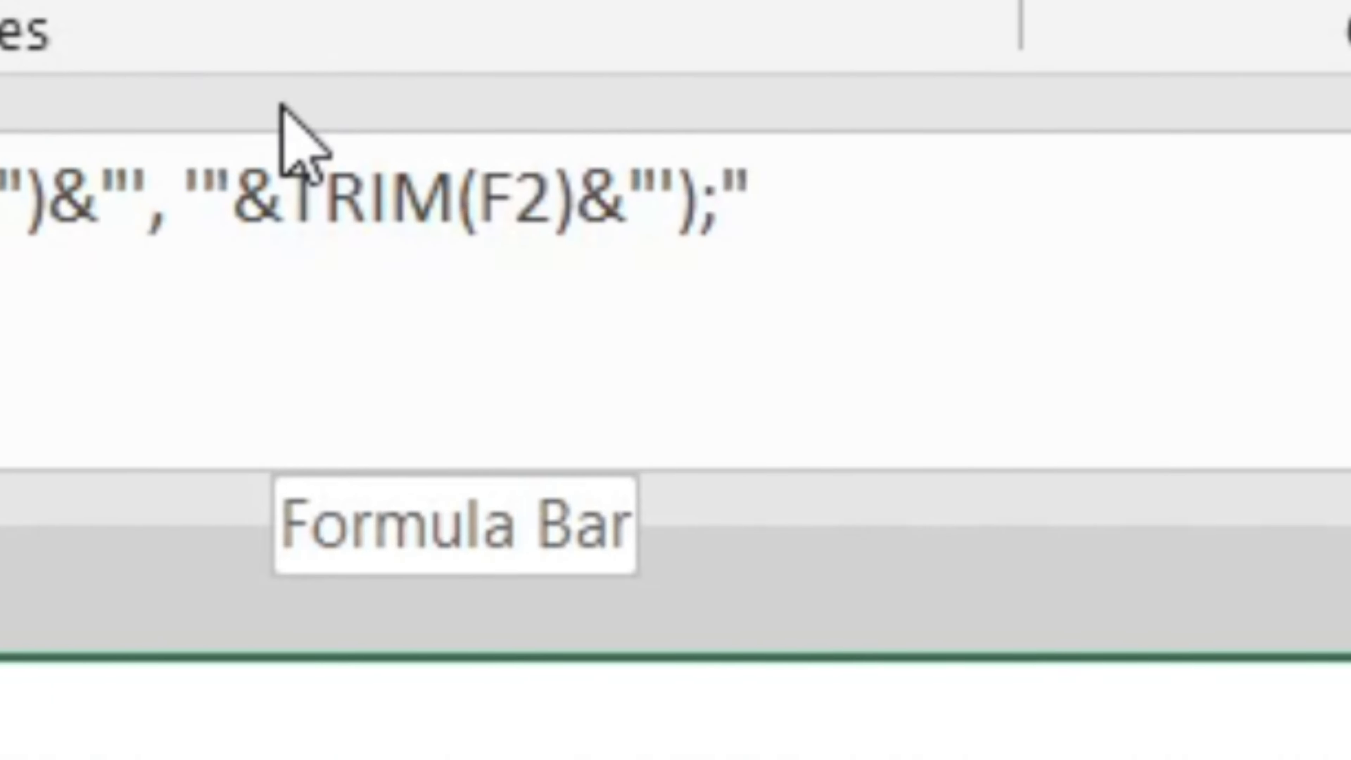
key(ctrl+c)
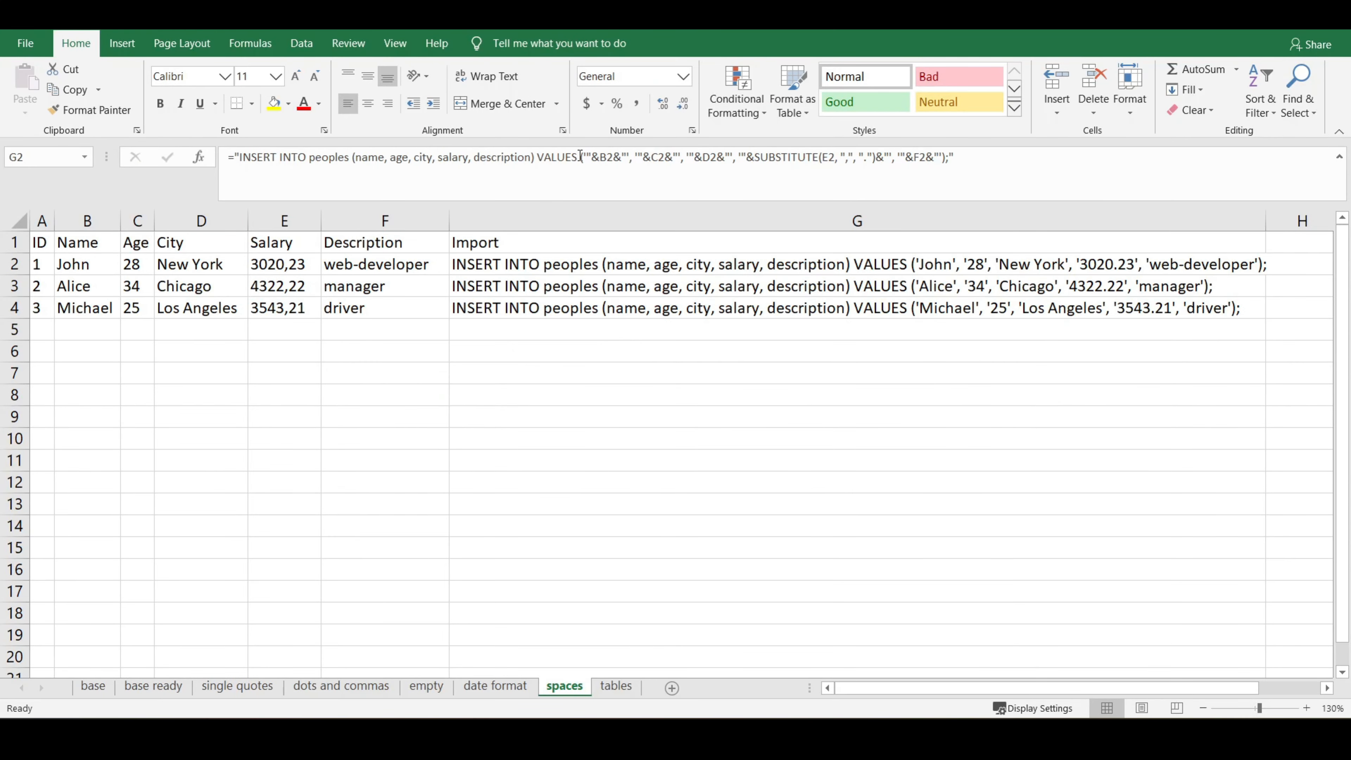
- Convert the data range A1:G4 into a table with headers
click(665, 265)
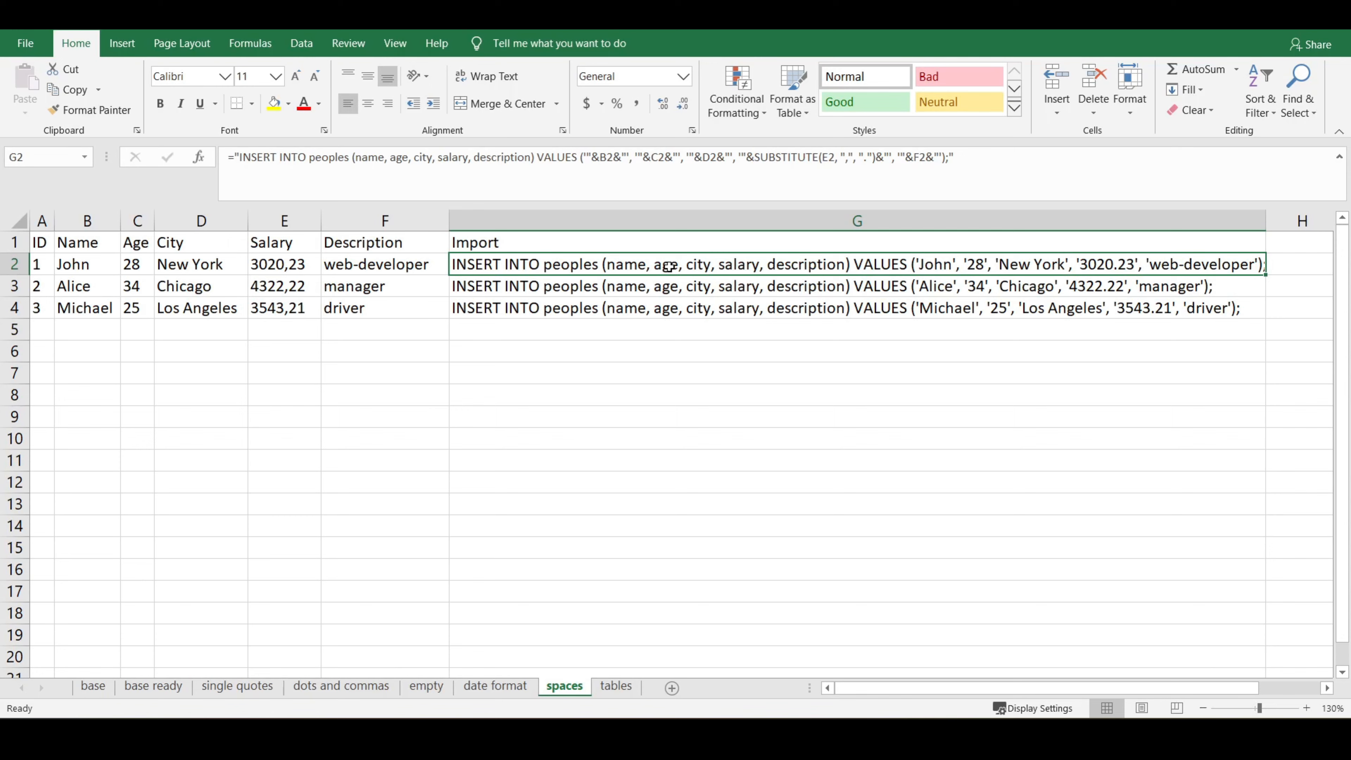
key(ctrl+t)
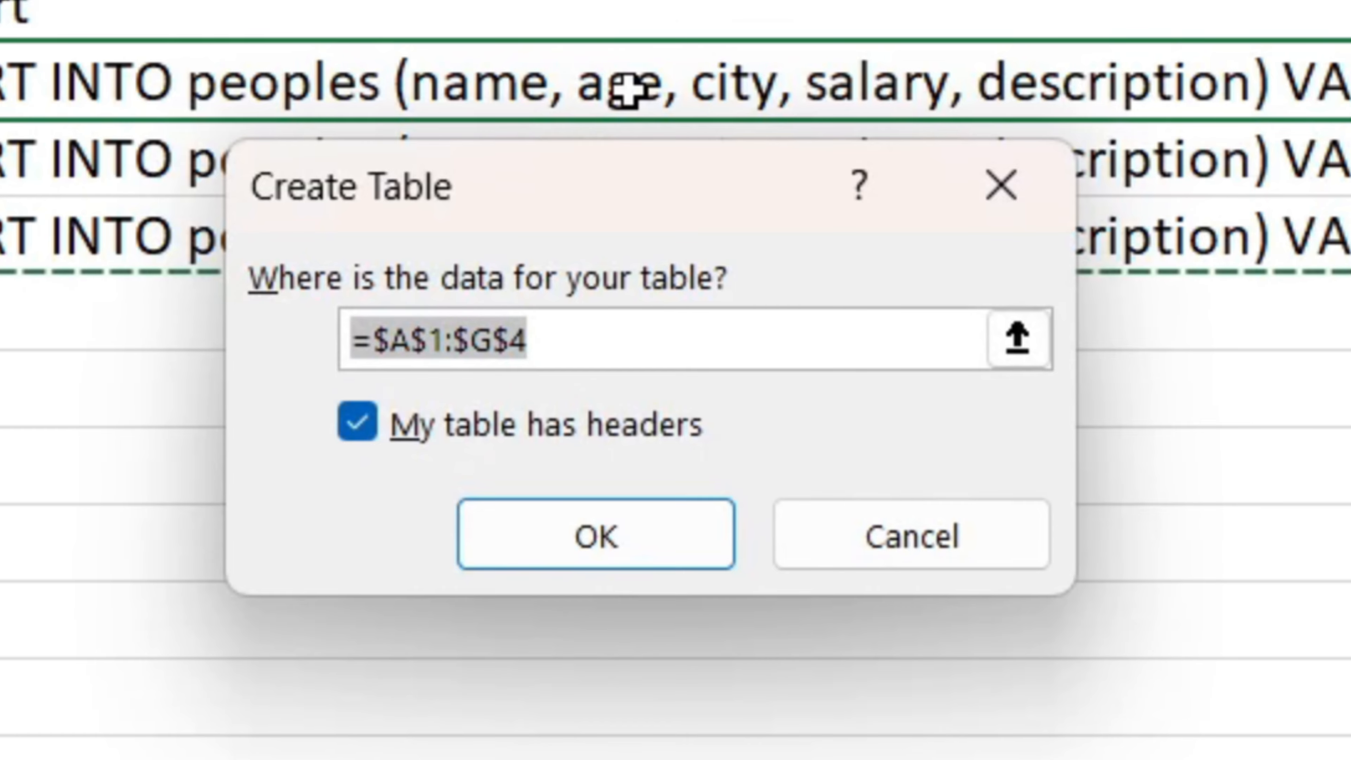
key(Return)
click(585, 191)
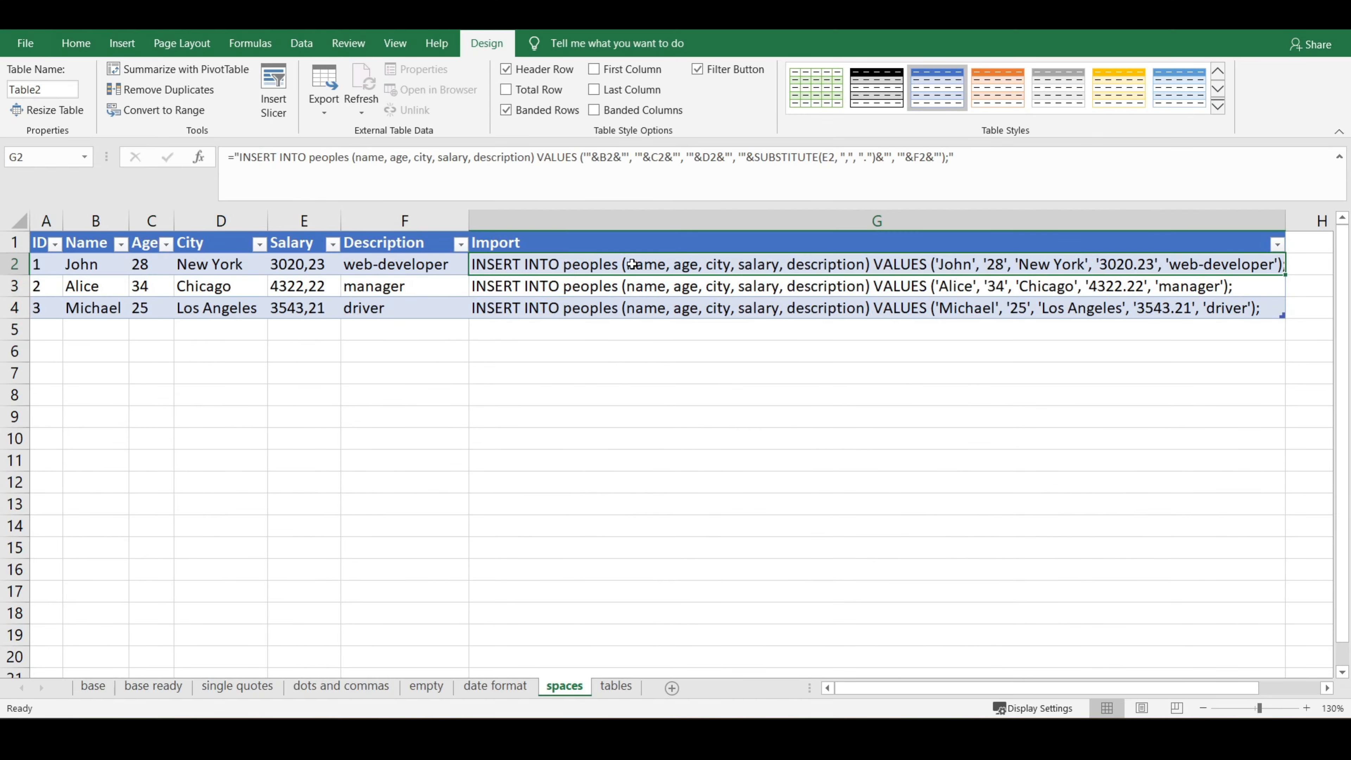
drag(618, 152, 604, 153)
click(0, 310)
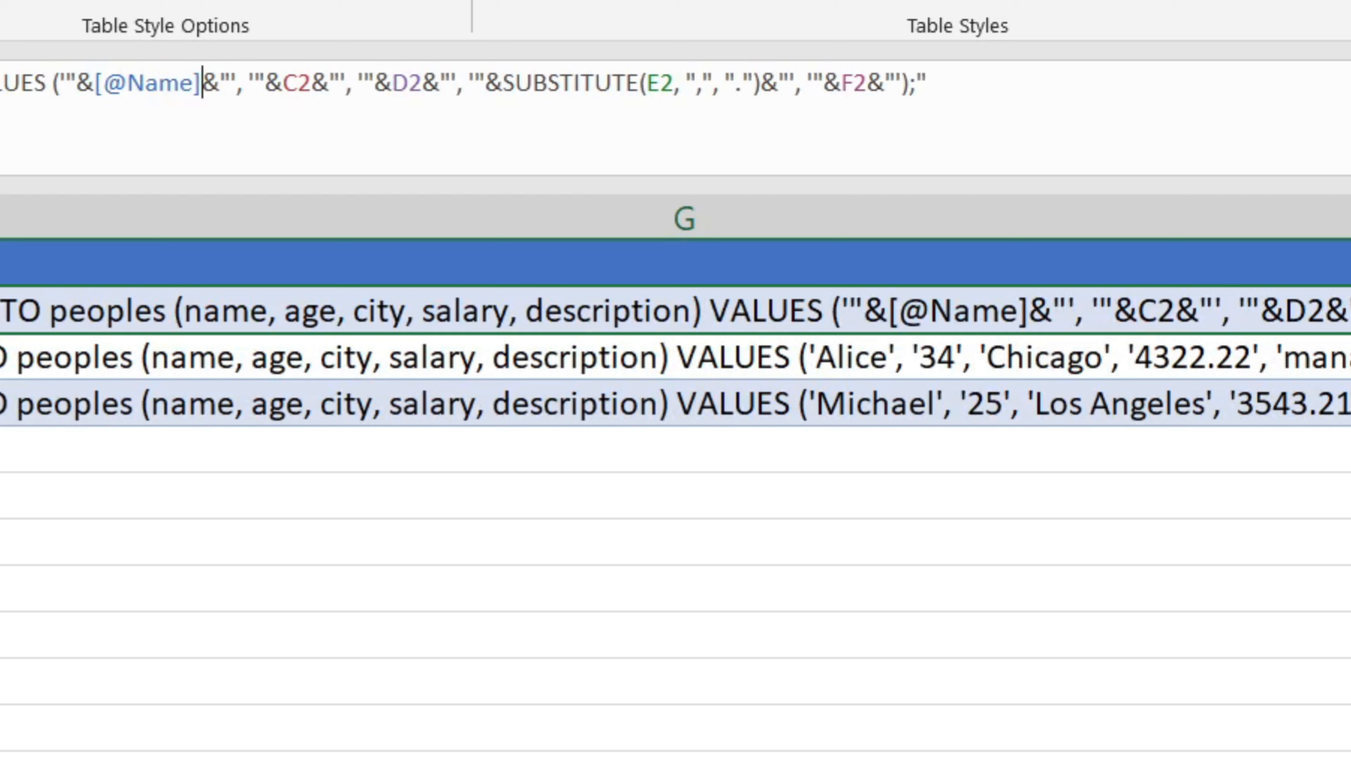
drag(283, 85, 310, 88)
click(0, 310)
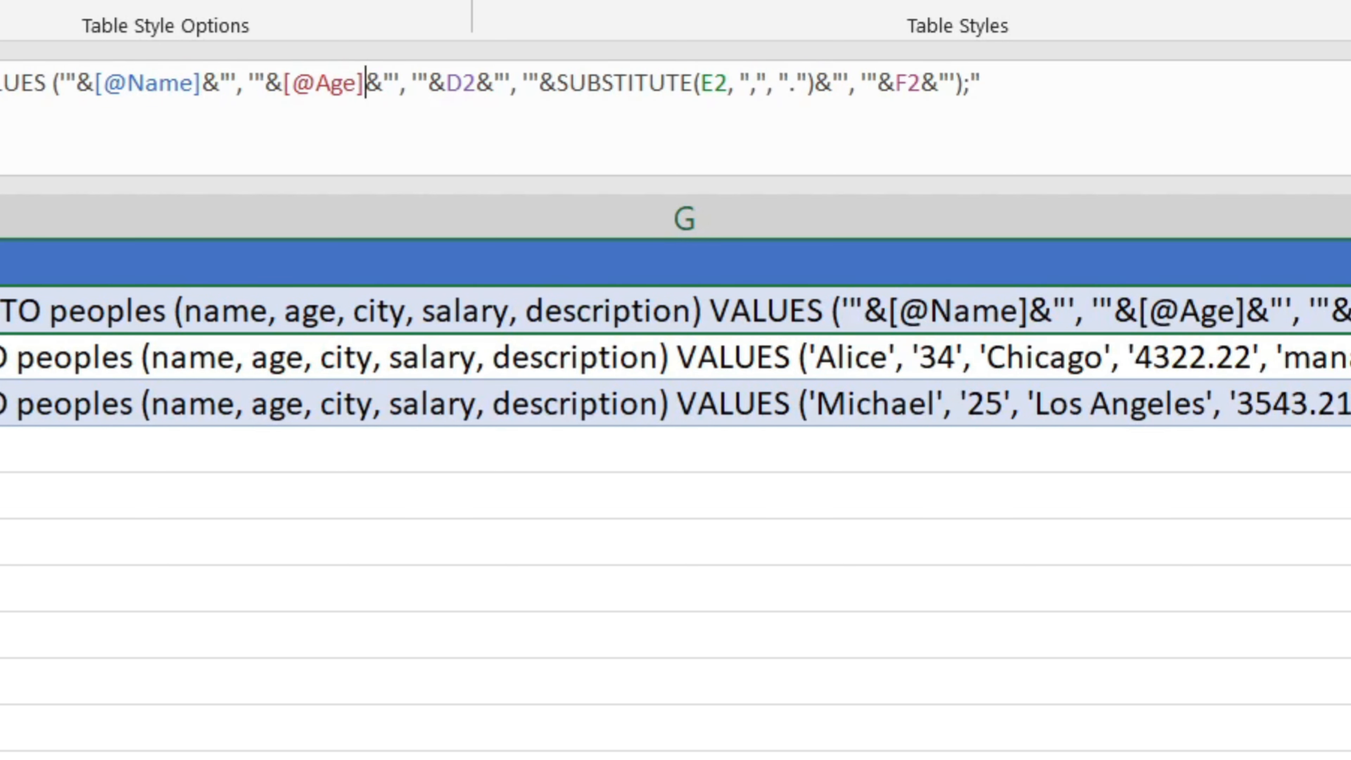
drag(446, 86, 476, 88)
click(0, 310)
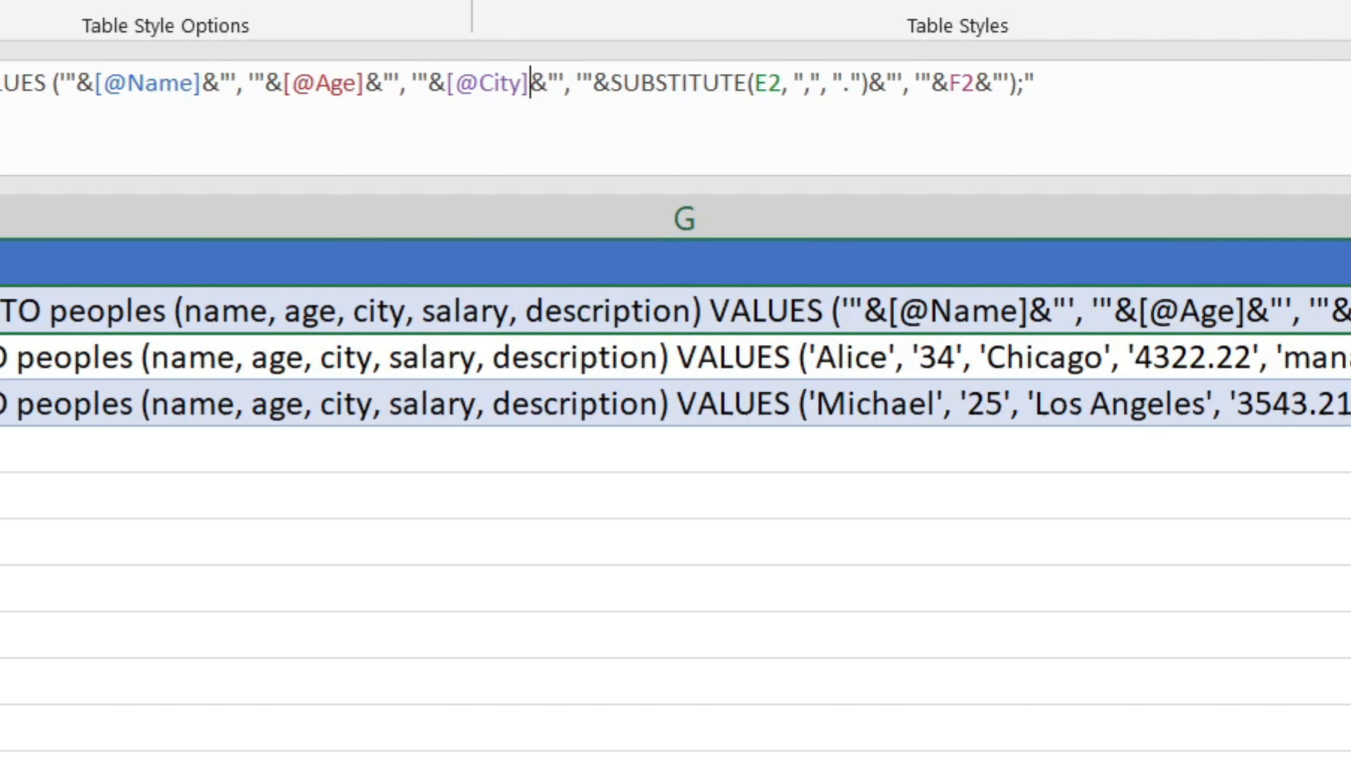
drag(756, 86, 782, 87)
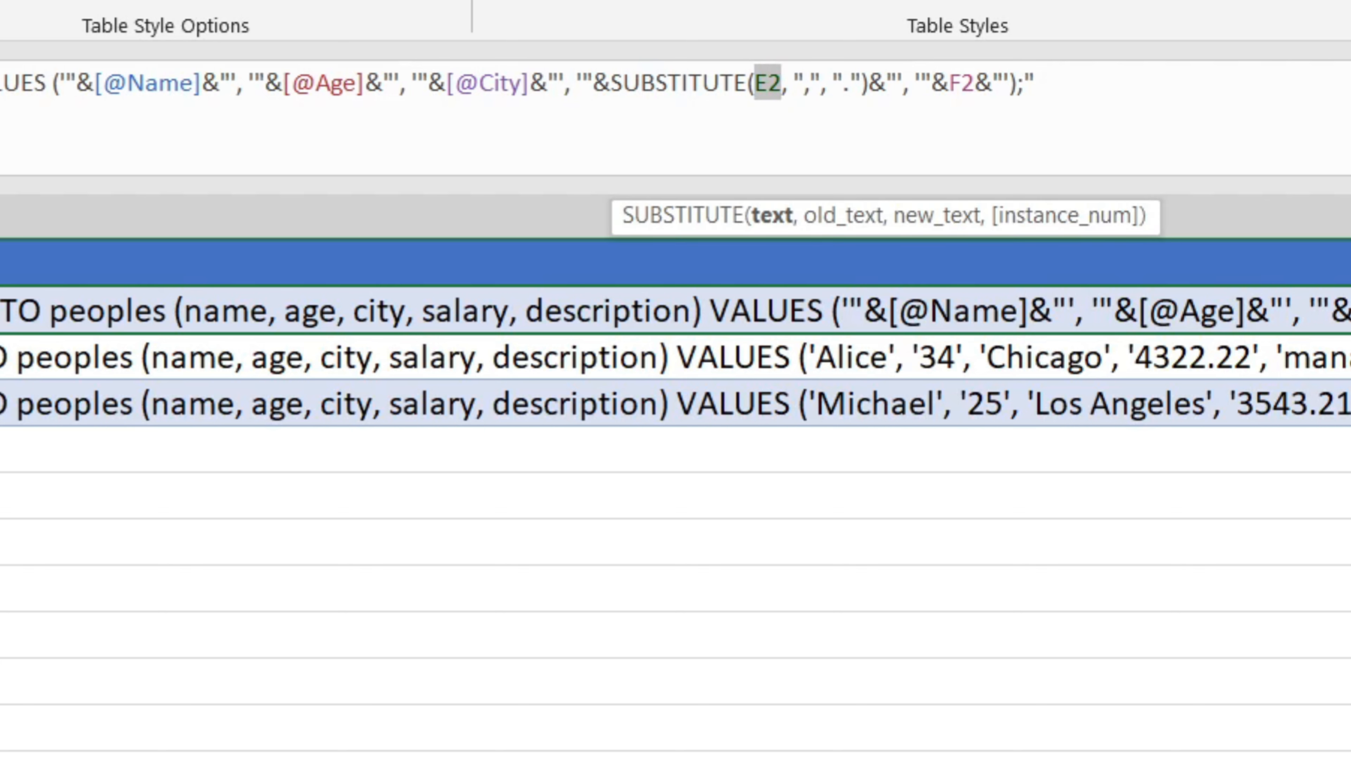
click(0, 310)
drag(1031, 85, 1054, 87)
click(0, 310)
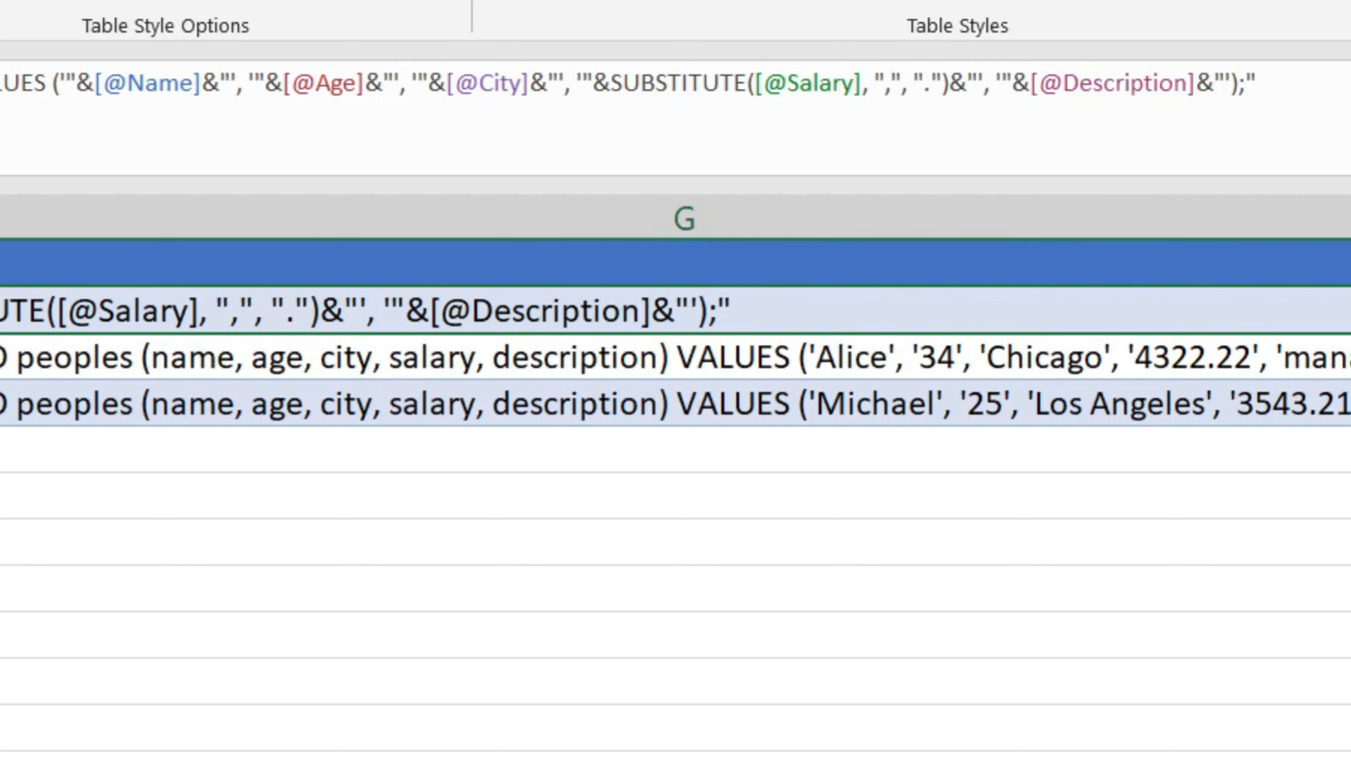
key(Return)
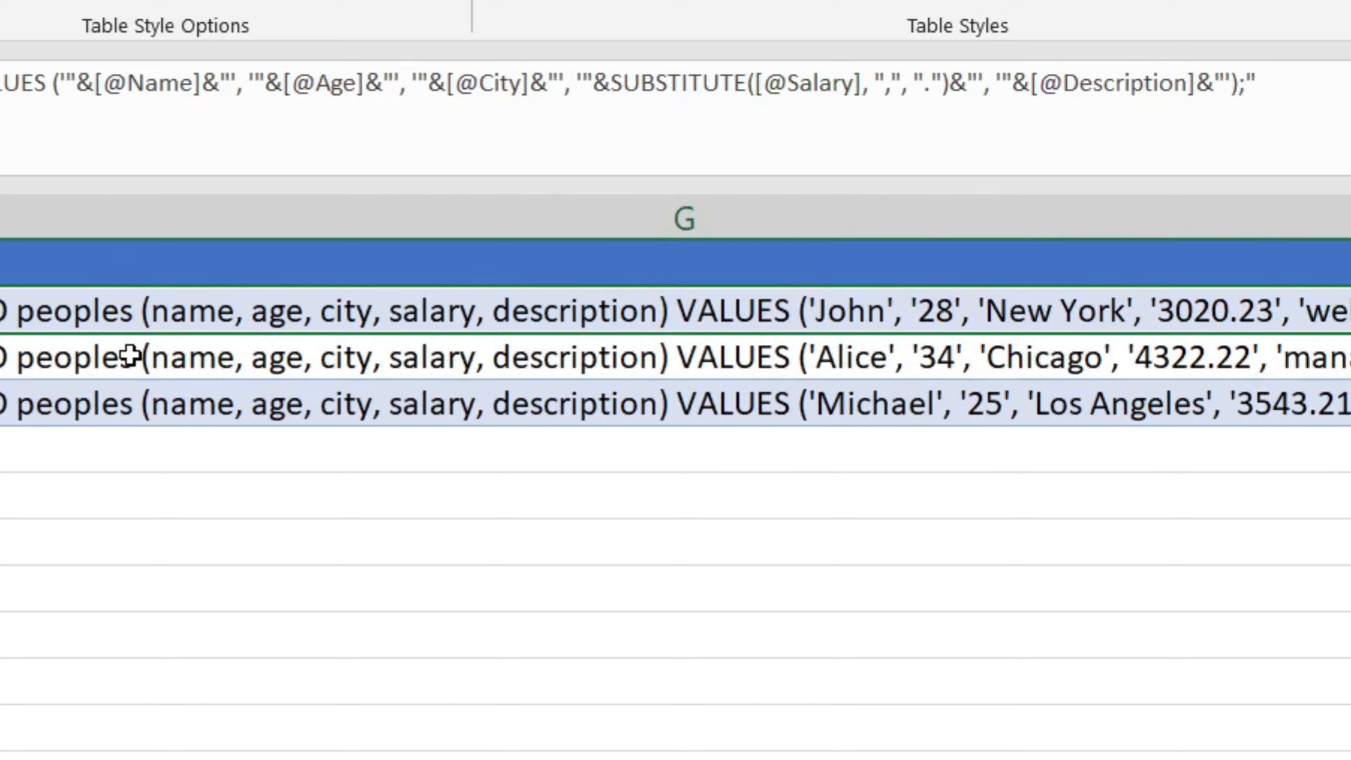
- Step through the Import column rows to examine each row's formula
key(Down)
key(Down)
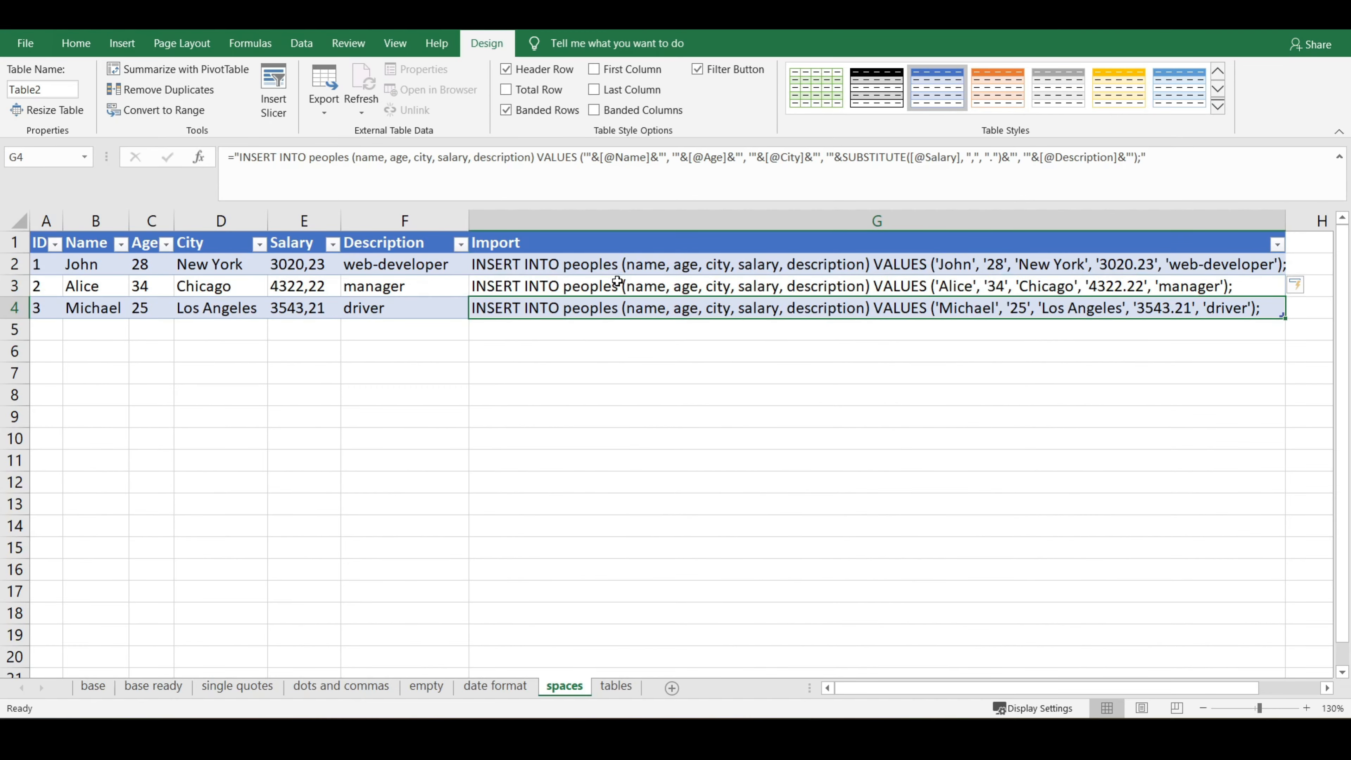
key(Up)
key(Up)
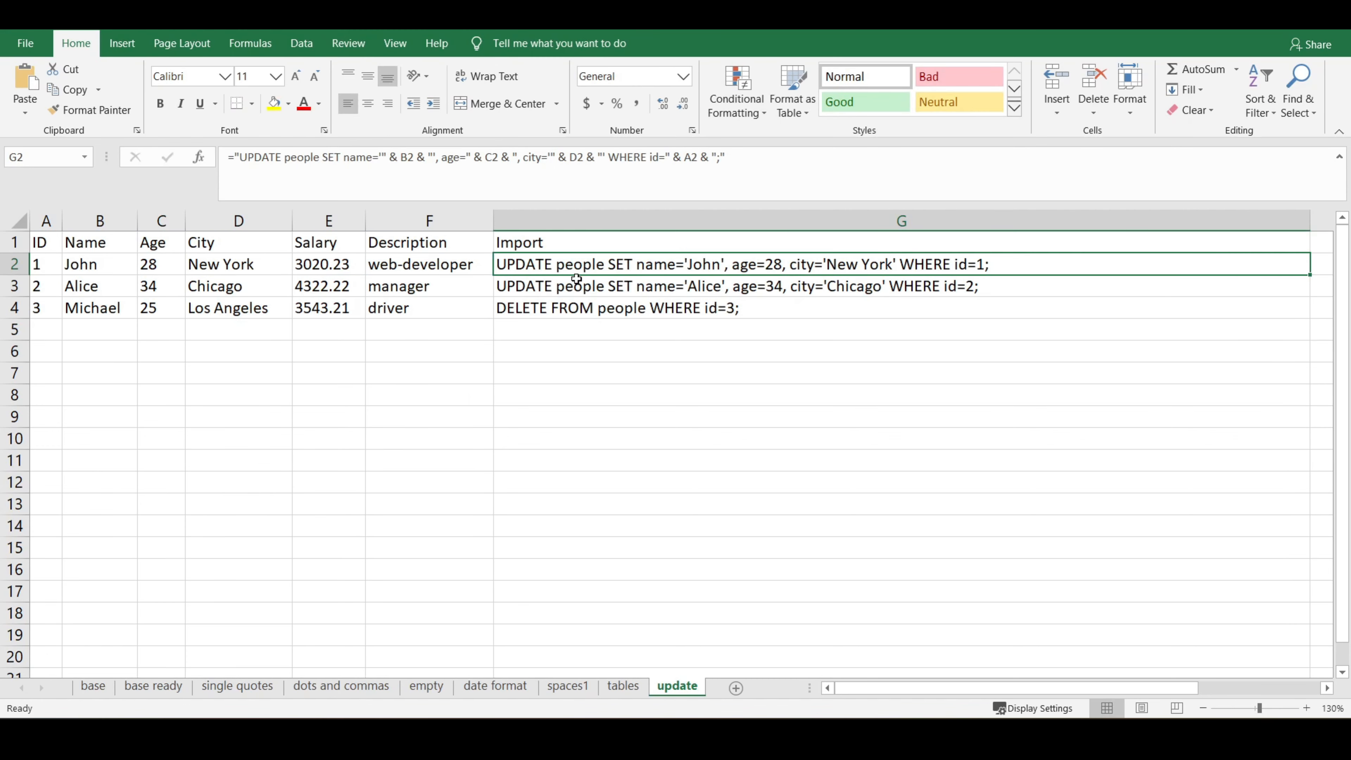
key(Down)
key(Down)
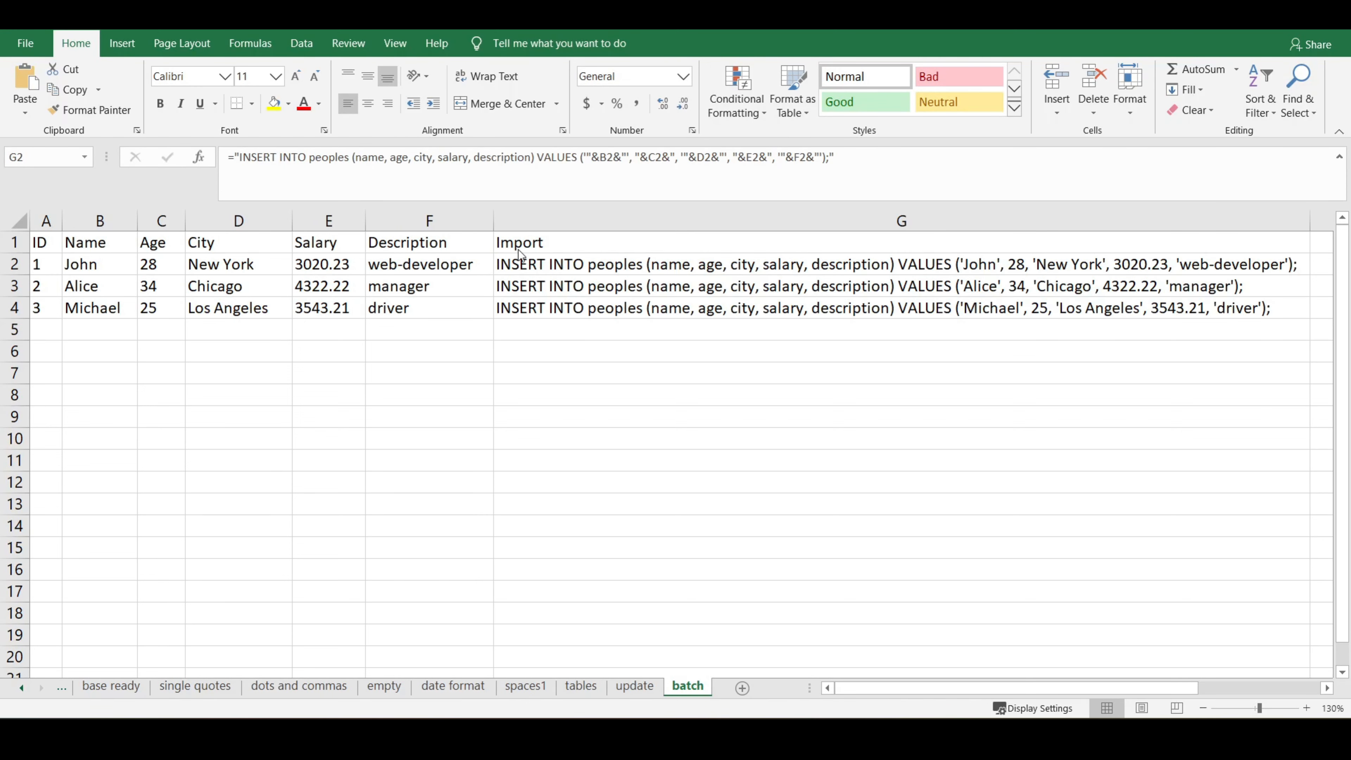
- Edit the G2 formula so it produces only the parenthesised values tuple, removing the INSERT prefix and trailing semicolon
click(525, 266)
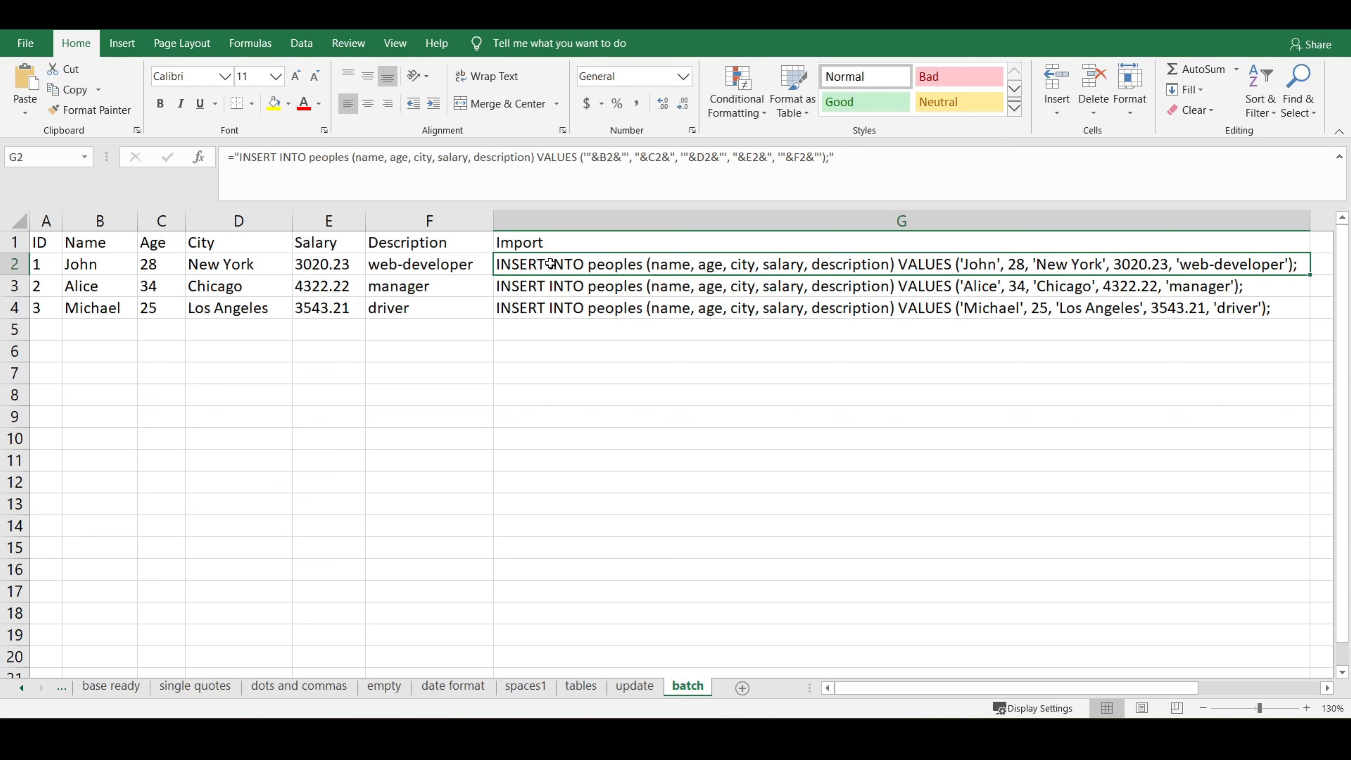
double_click(619, 268)
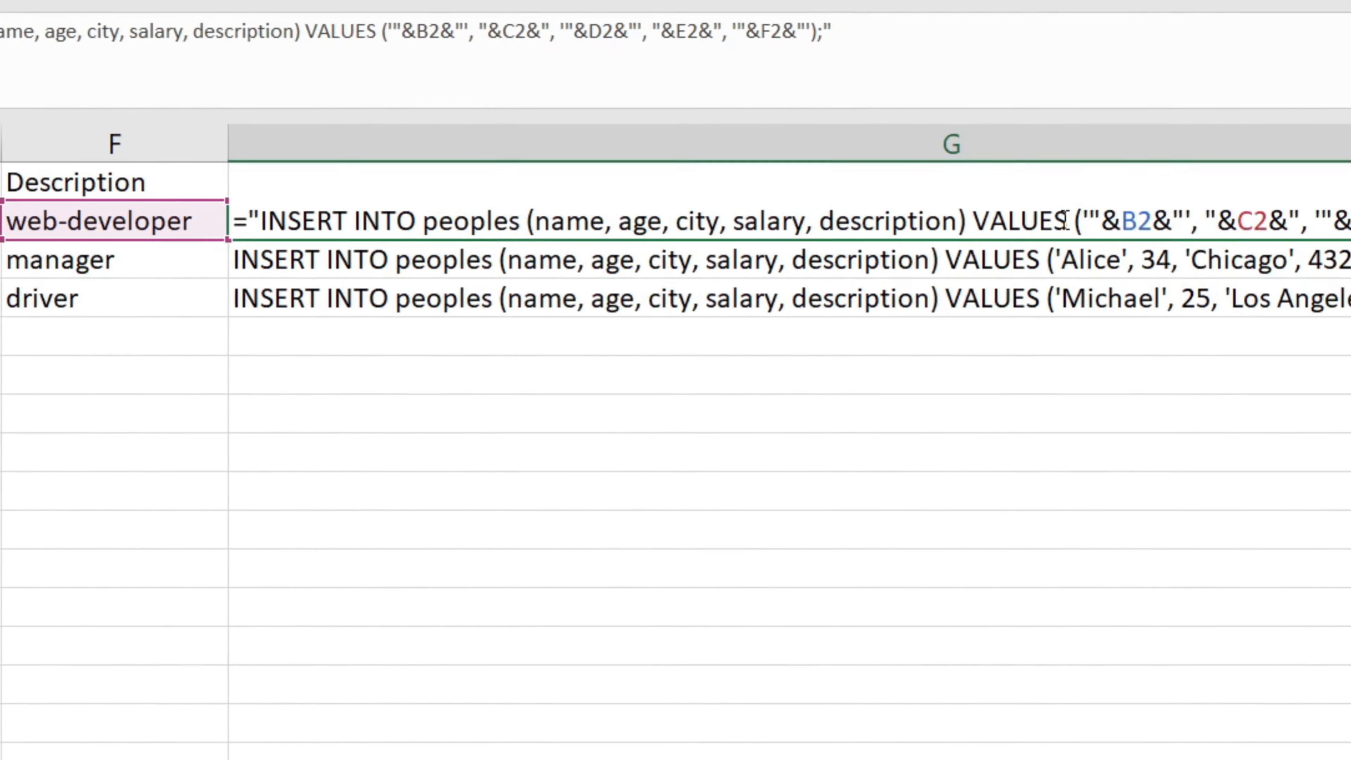
drag(966, 264, 511, 264)
key(BackSpace)
key(Delete)
click(866, 193)
key(BackSpace)
key(Return)
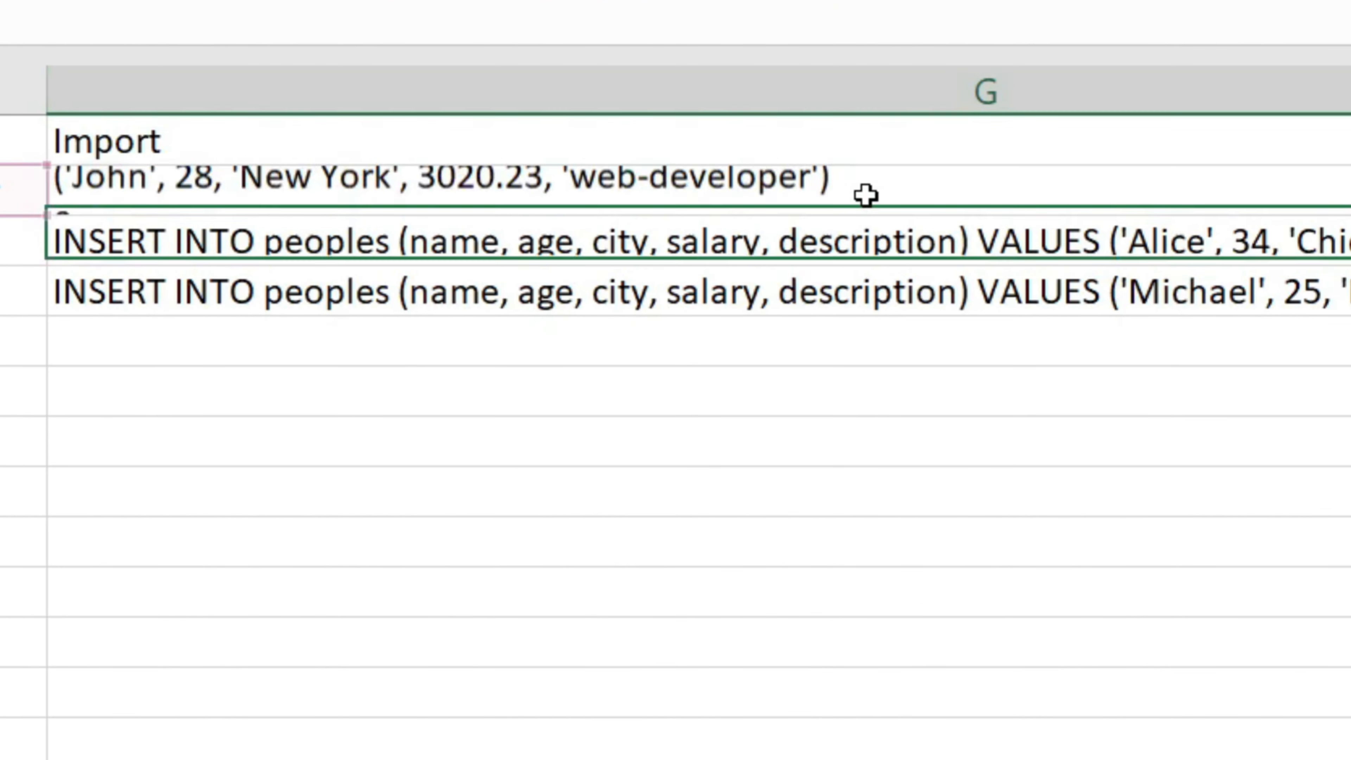
- Copy the G2 values-tuple formula down to G3:G4
click(866, 196)
key(ctrl+c)
drag(816, 242, 808, 272)
key(ctrl+v)
- Enter a formula below the data joining G2:G4 with TEXTJOIN(", ", TRUE, ...) after "INSERT INTO peoples (name, age, city, salary, desription) VALUES " and ending ";"
click(724, 452)
text(=)
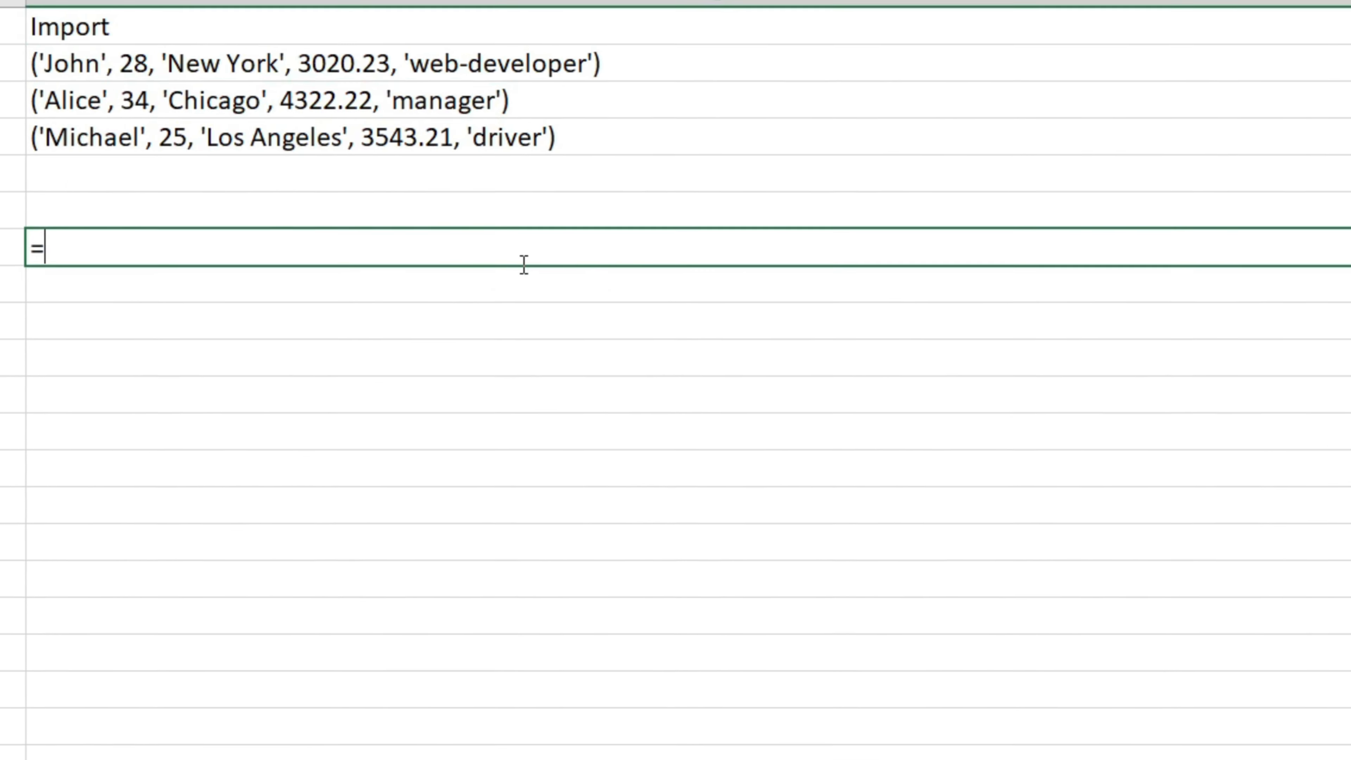
text("INSERT INTO peoples ()
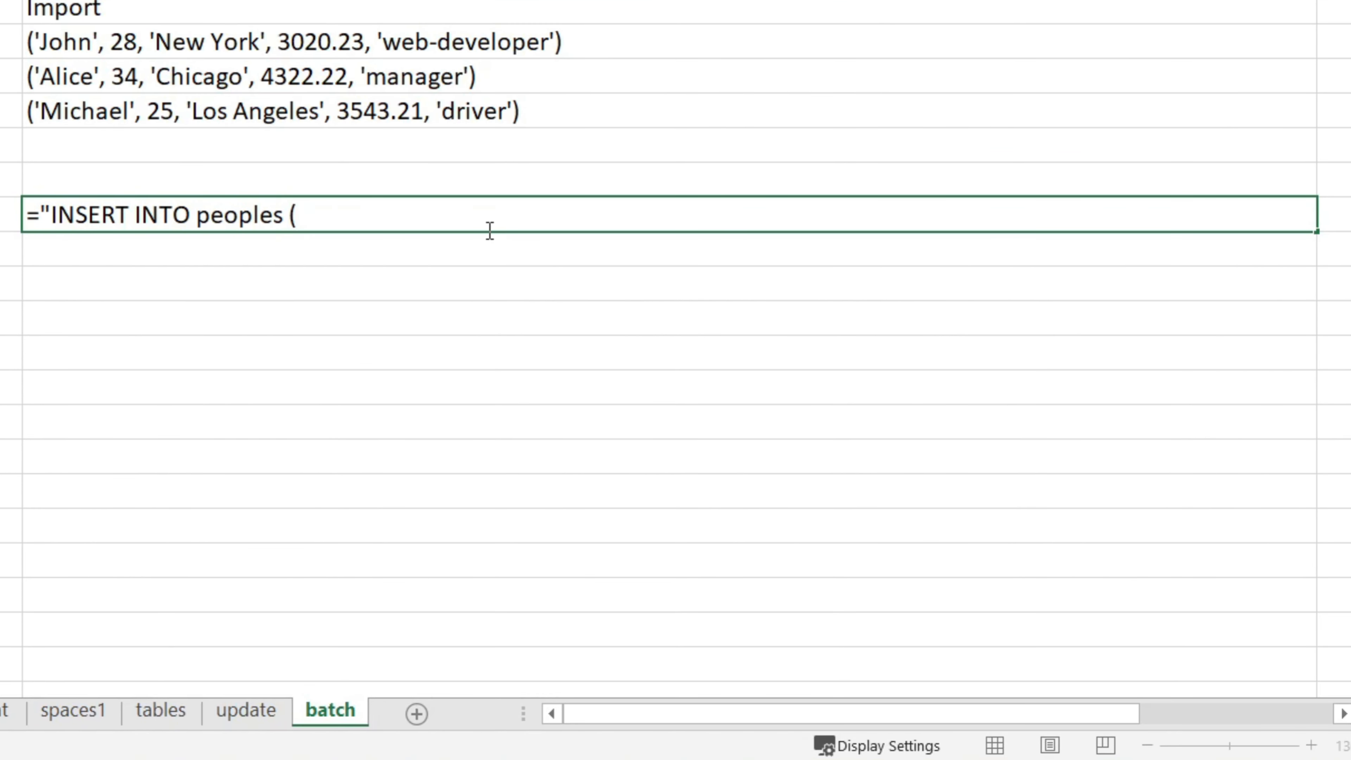
text(name, age, city, salary, desription) VALUES "&TE)
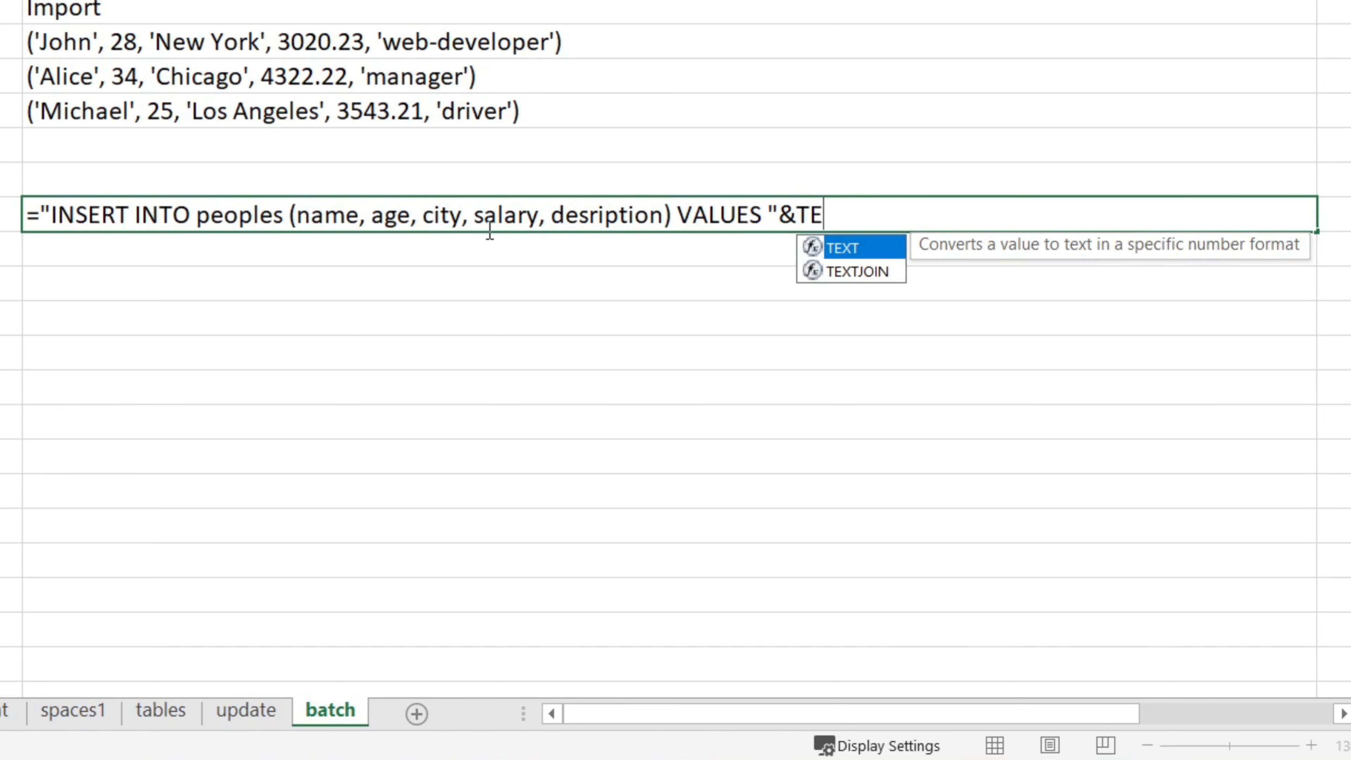
text(XTJOIN(", ")
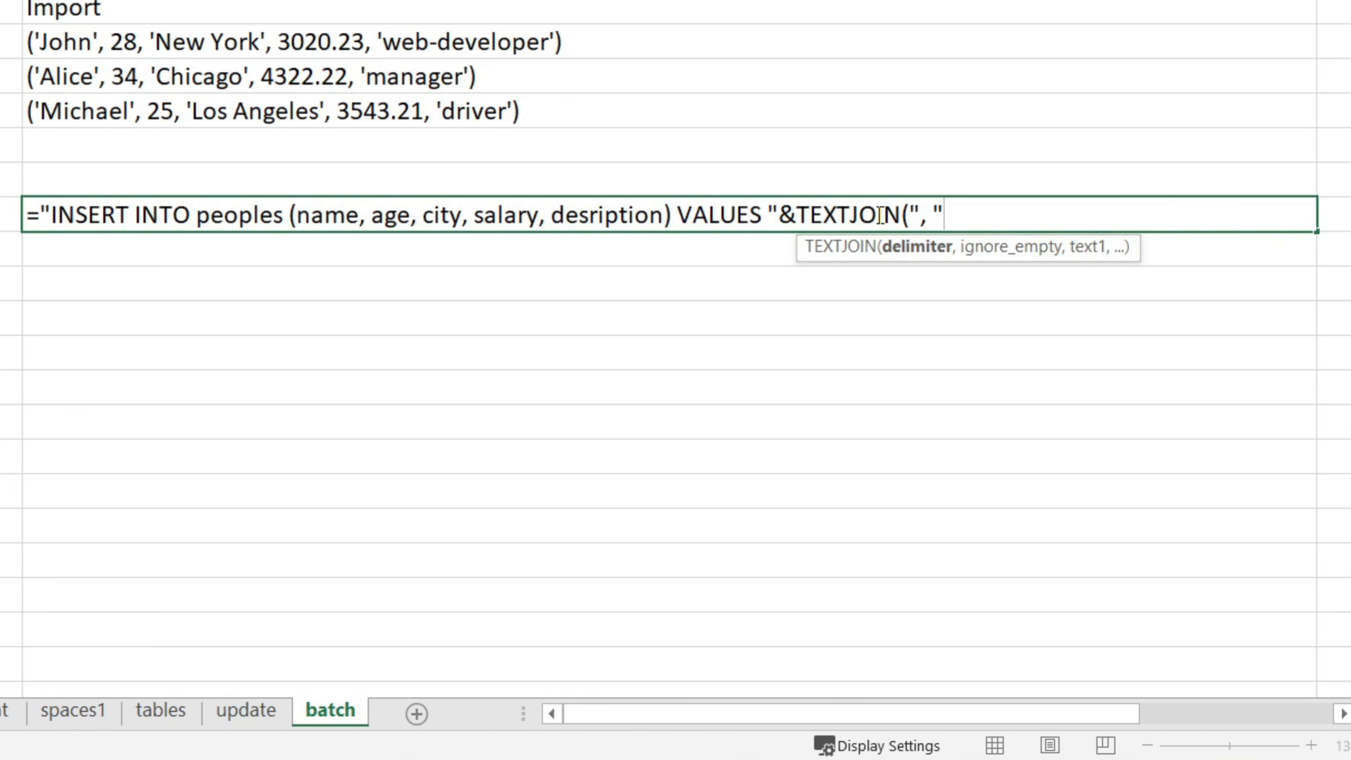
text(, TRUE,)
drag(441, 49, 444, 110)
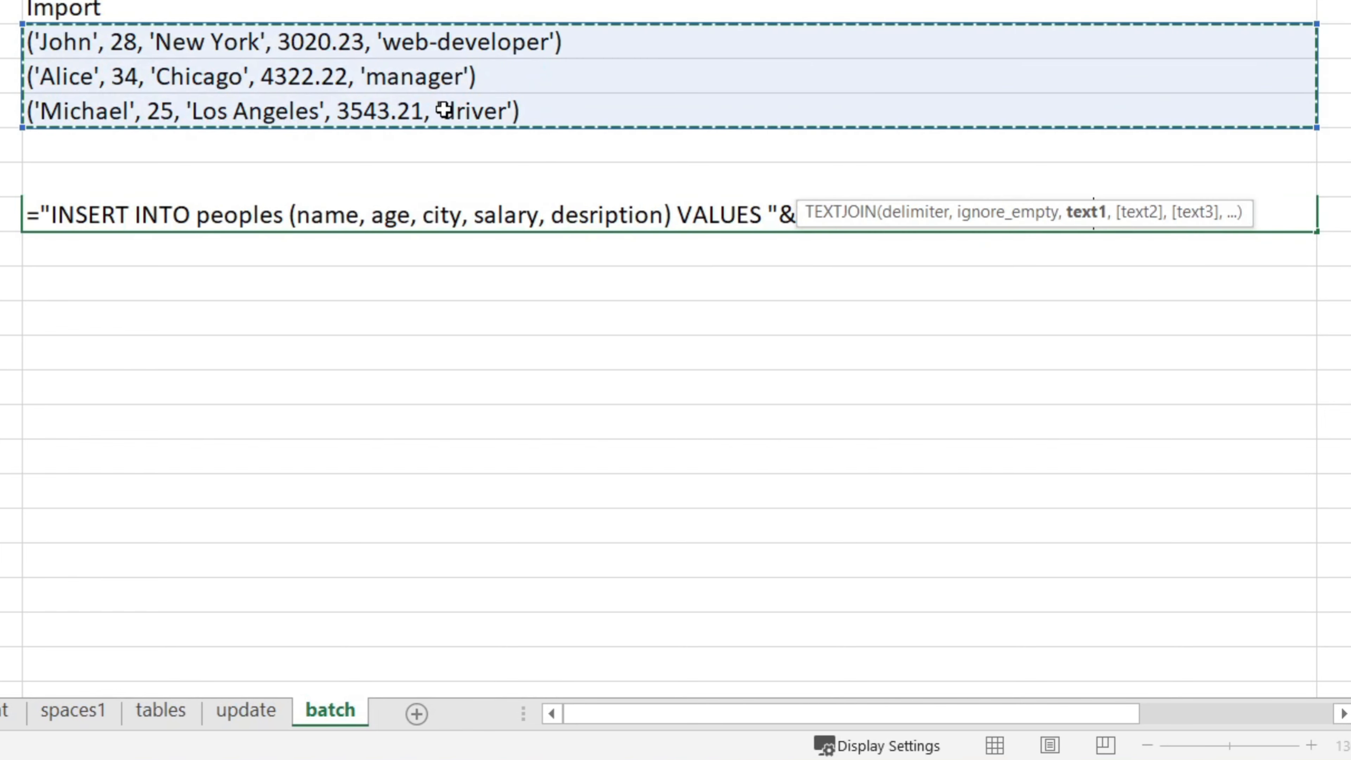
text()&";")
key(Return)
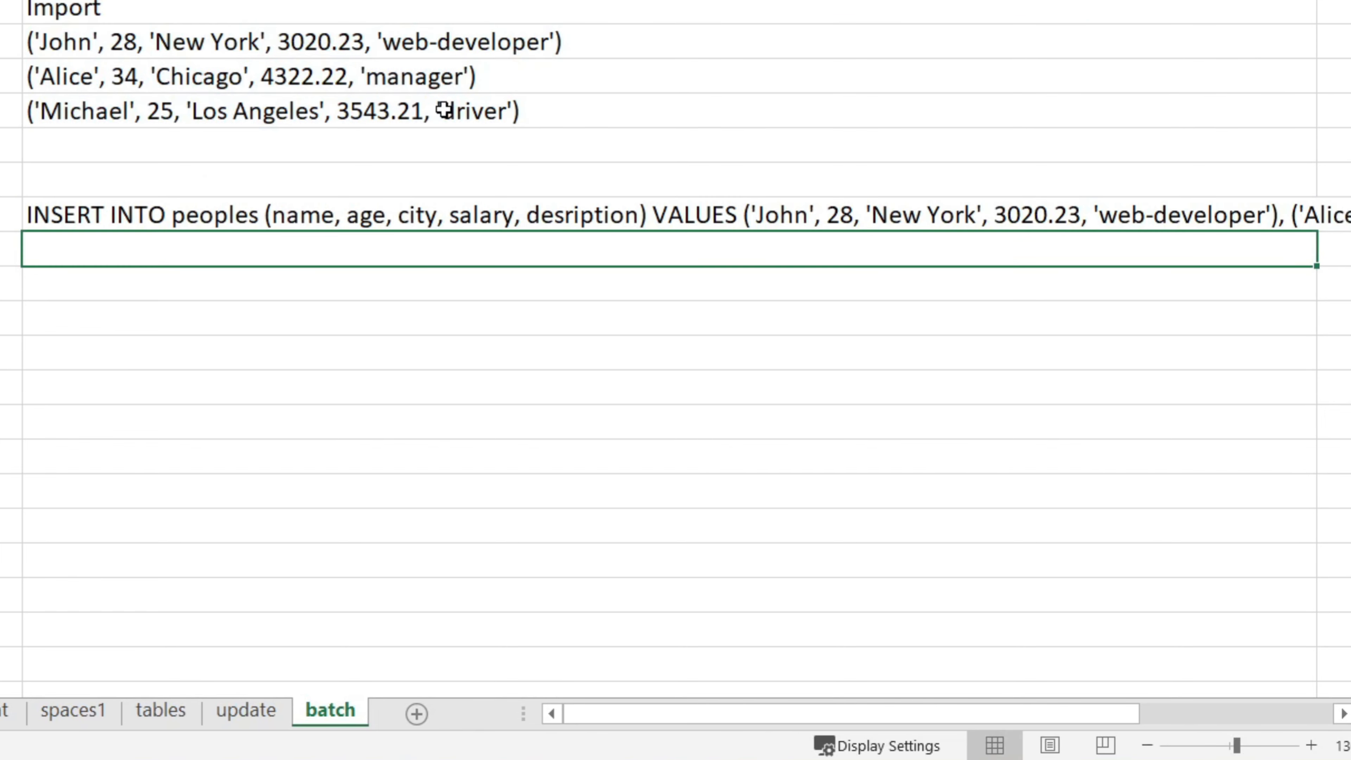
- Insert line breaks in the G2 formula after "INSERT INTO peoples (" and after "description"
click(75, 1)
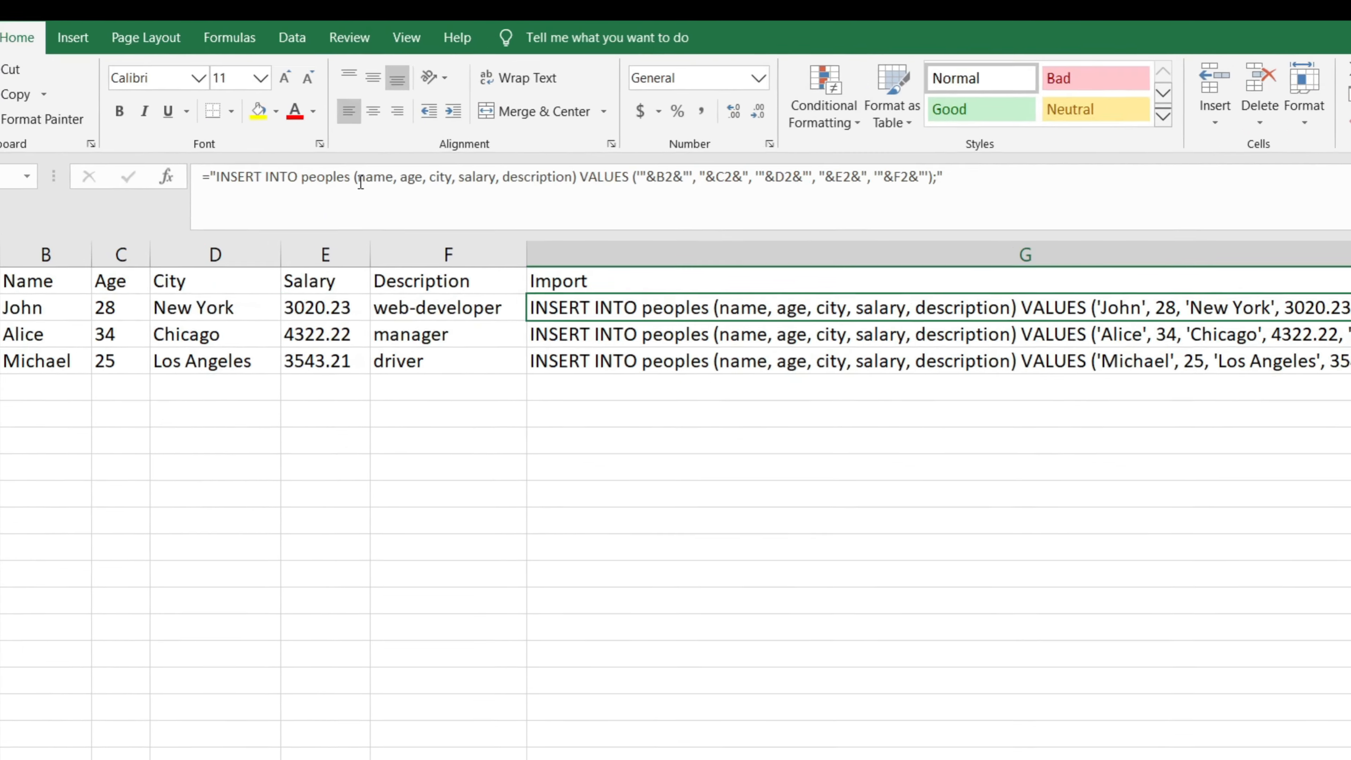
click(364, 167)
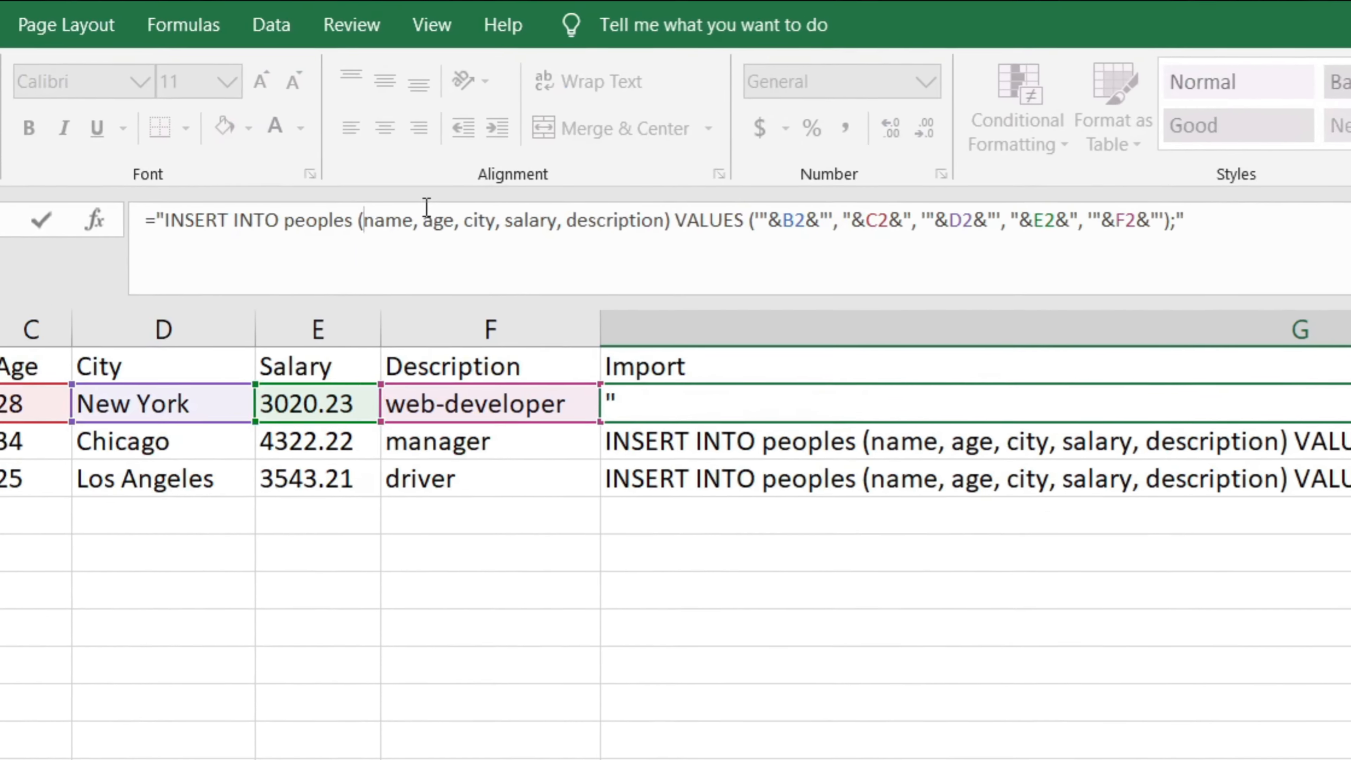
key(alt+Return)
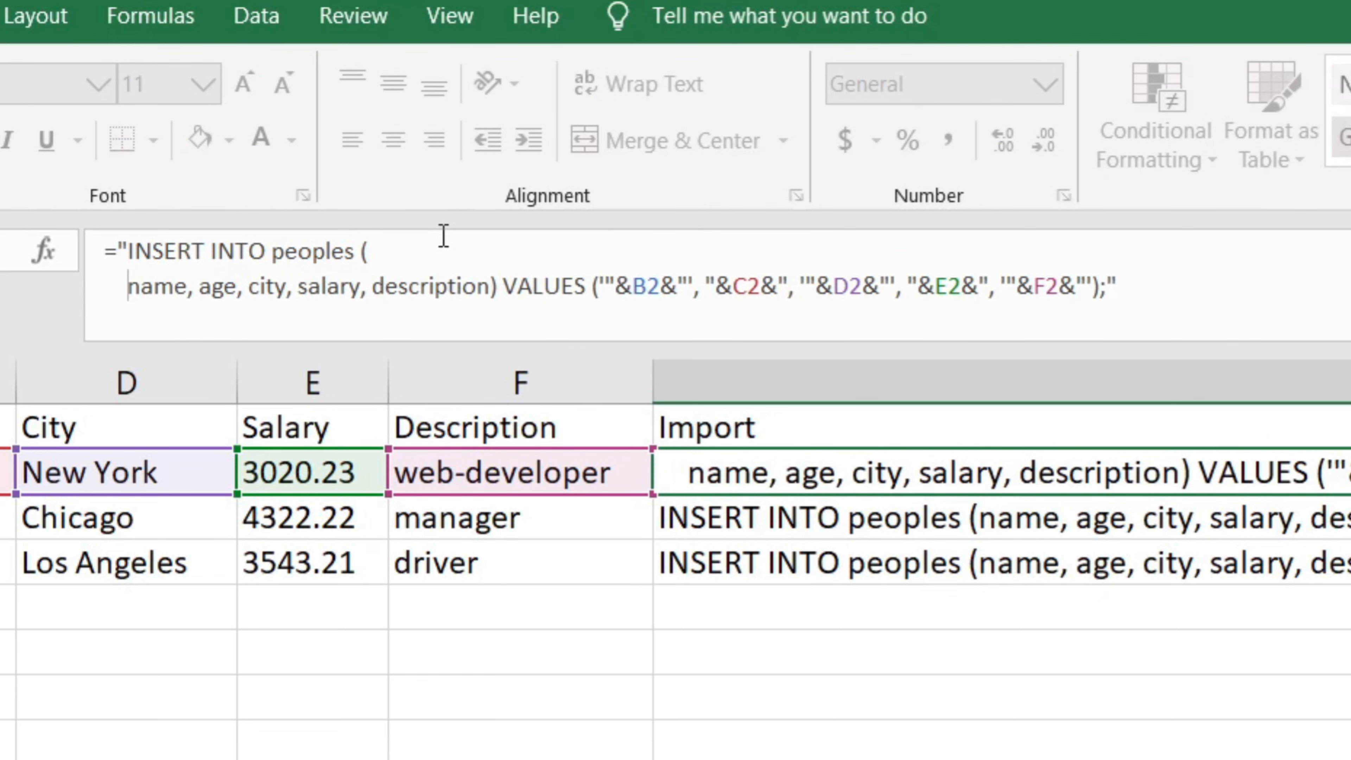
click(494, 287)
key(alt+Return)
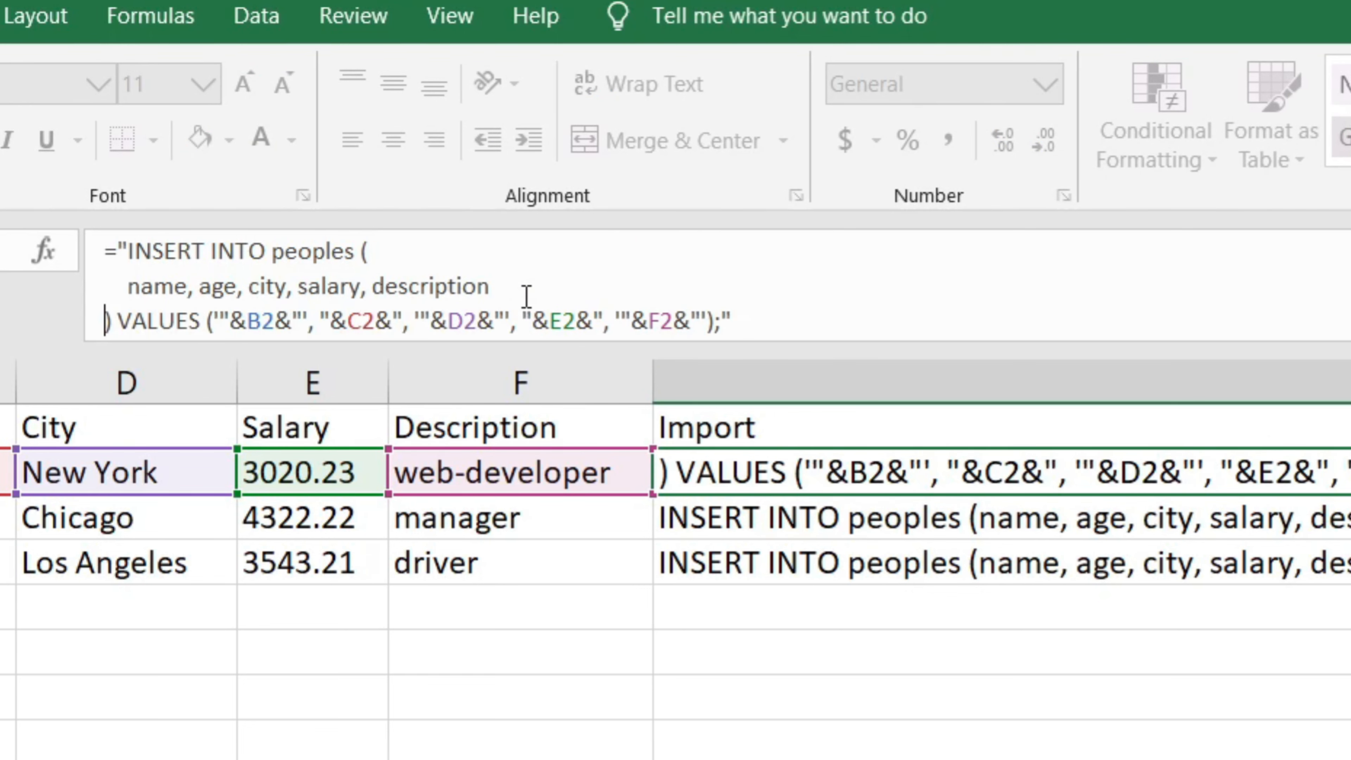
key(Return)
- Copy the multi-line G2 formula down to G3:G4
click(755, 471)
key(ctrl+c)
drag(833, 515, 836, 561)
key(ctrl+v)
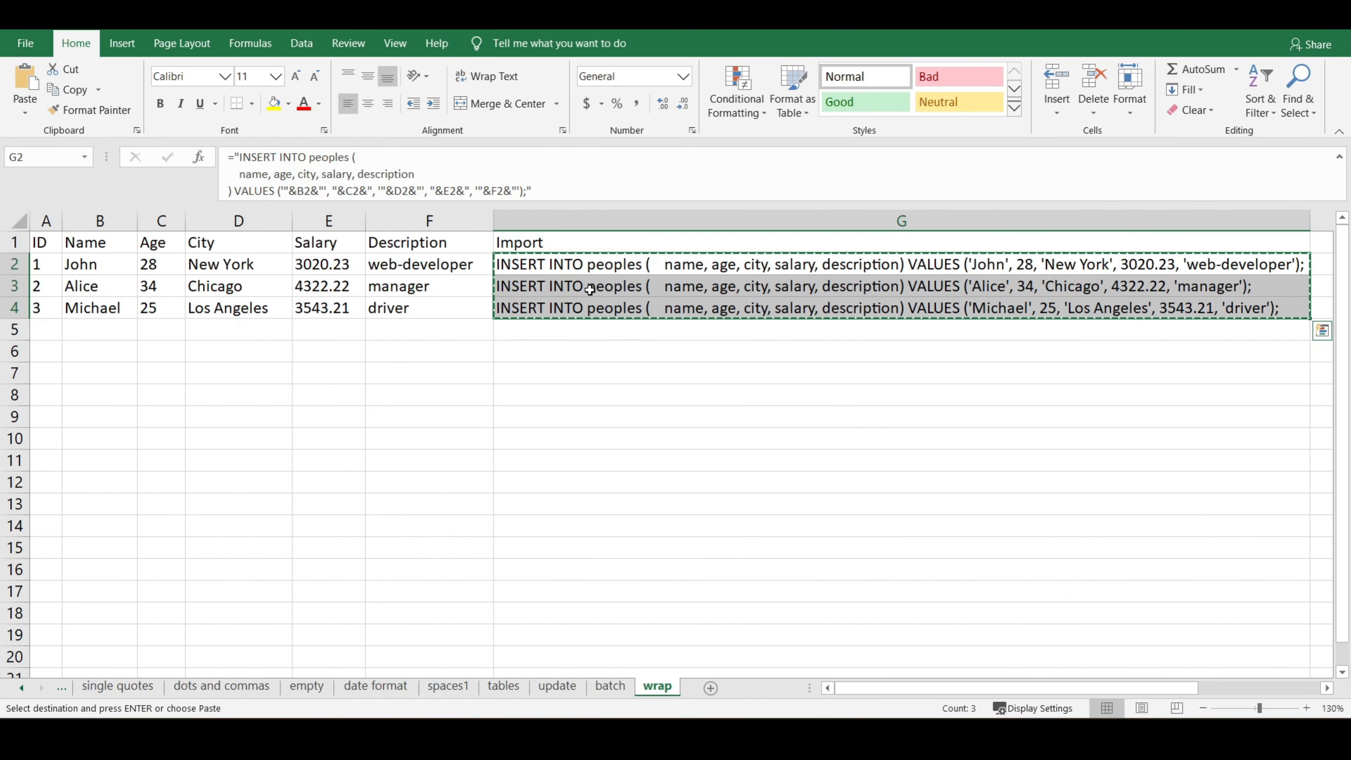
- Switch to phpMyAdmin and paste the copied statements into the SQL query editor
key(alt+Tab)
key(ctrl+v)
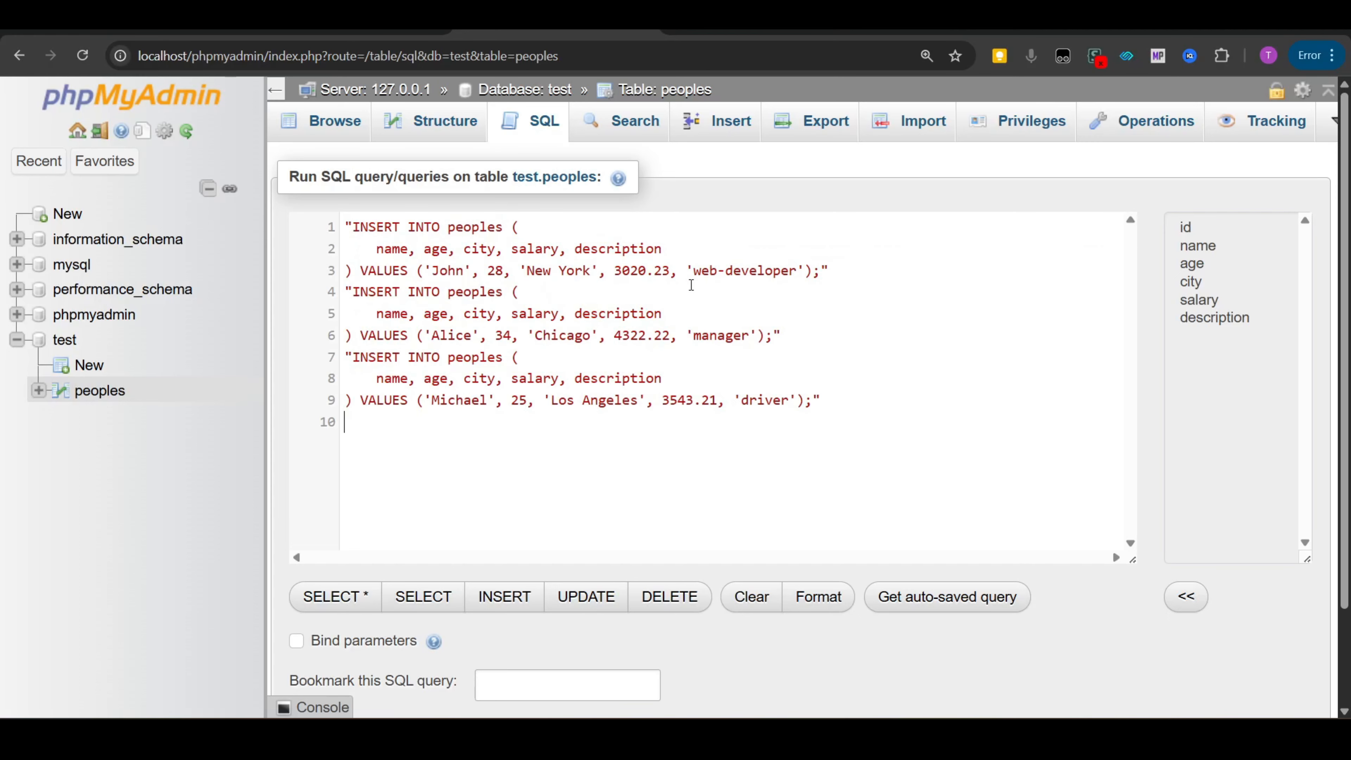
mouse_move(647, 272)
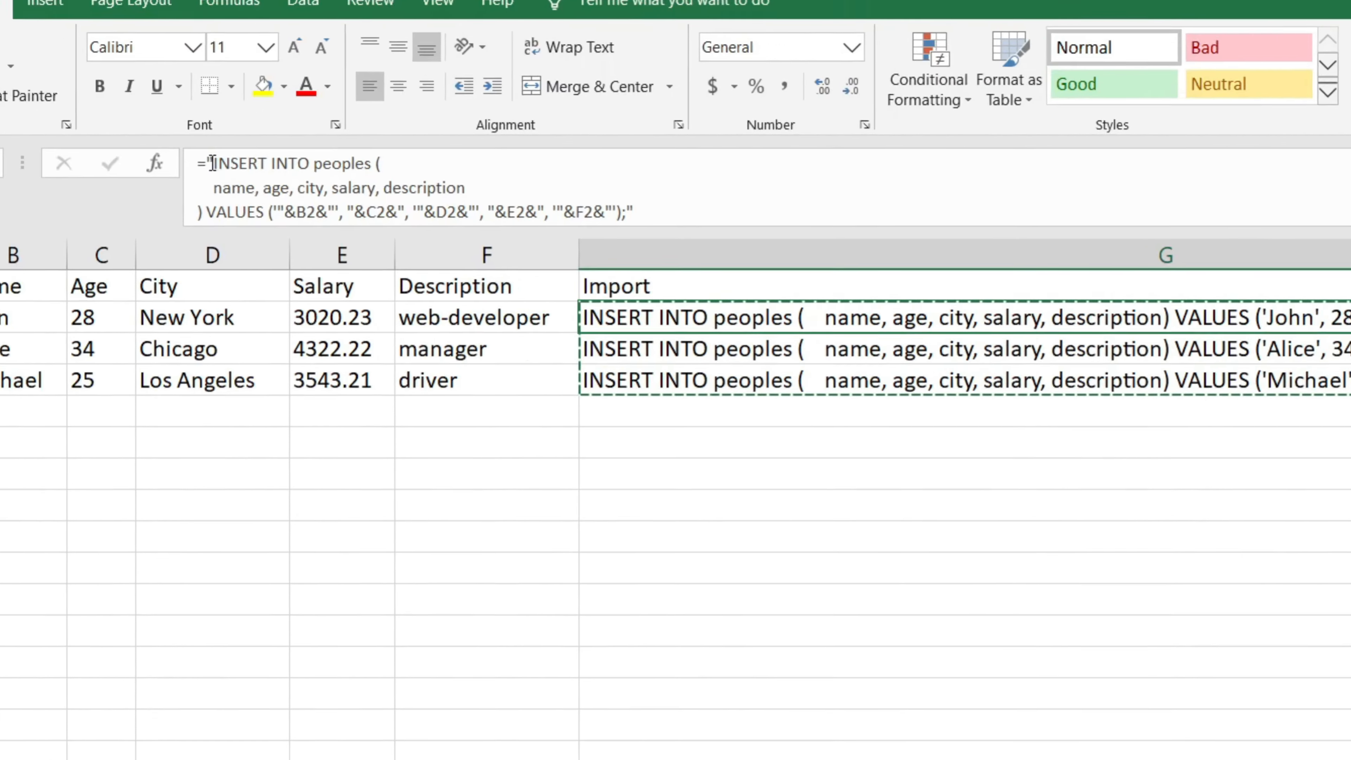
- Wrap the G2 formula in SUBSTITUTE to replace CHAR(10) line breaks with " "
click(210, 163)
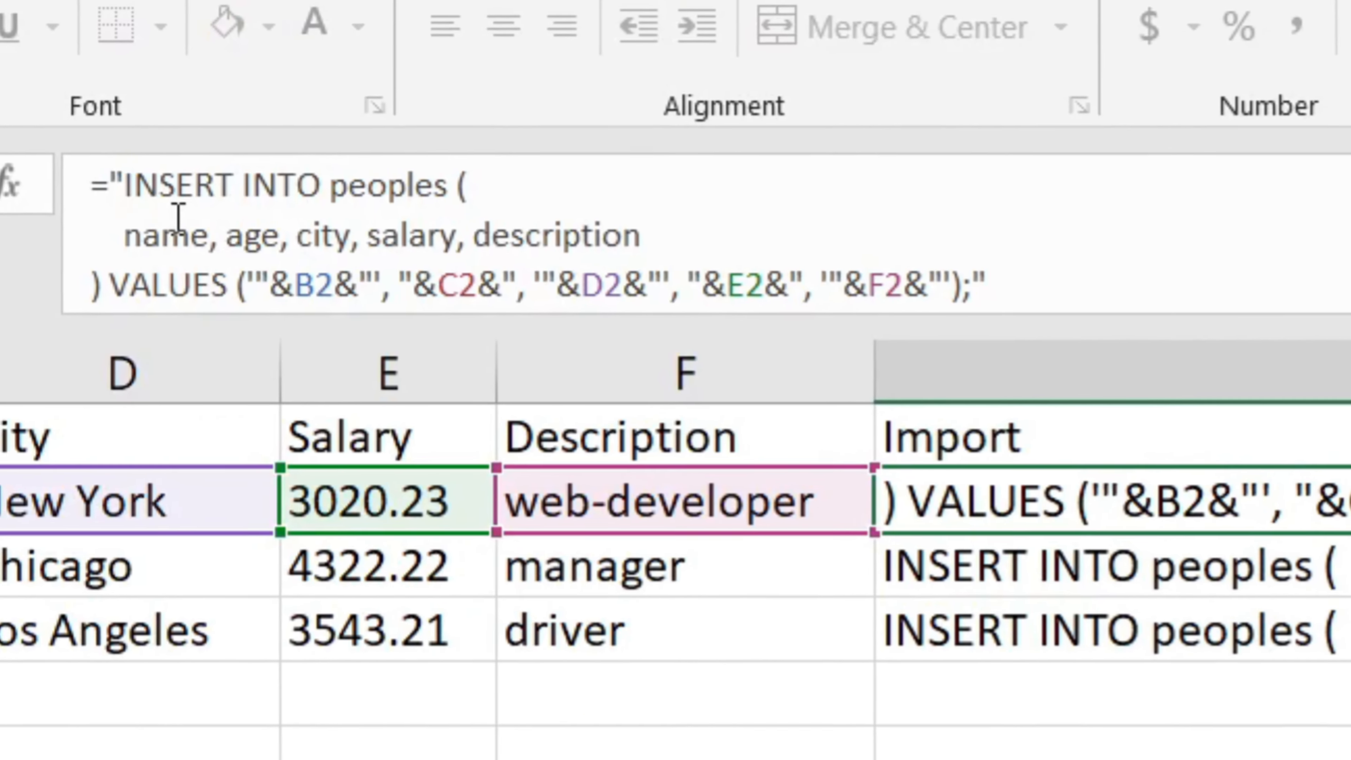
text(SUB)
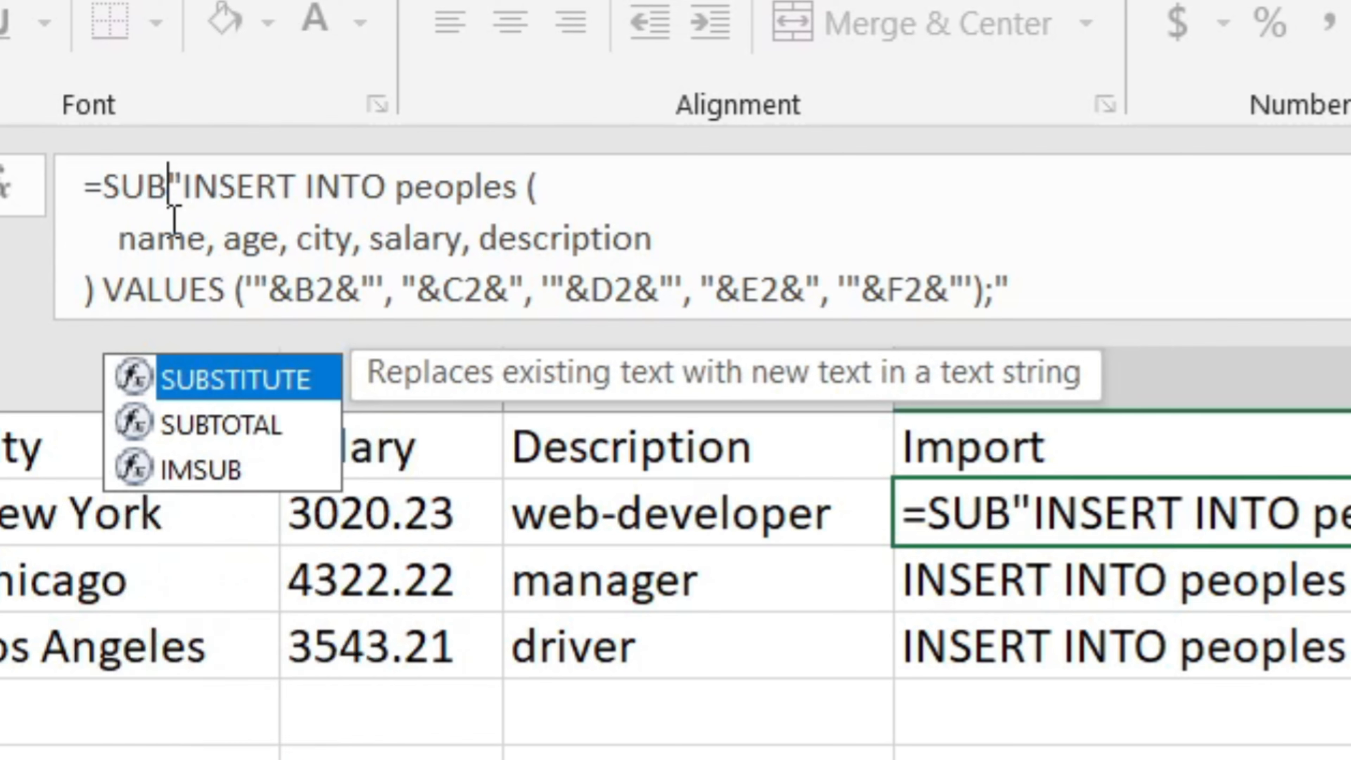
key(Tab)
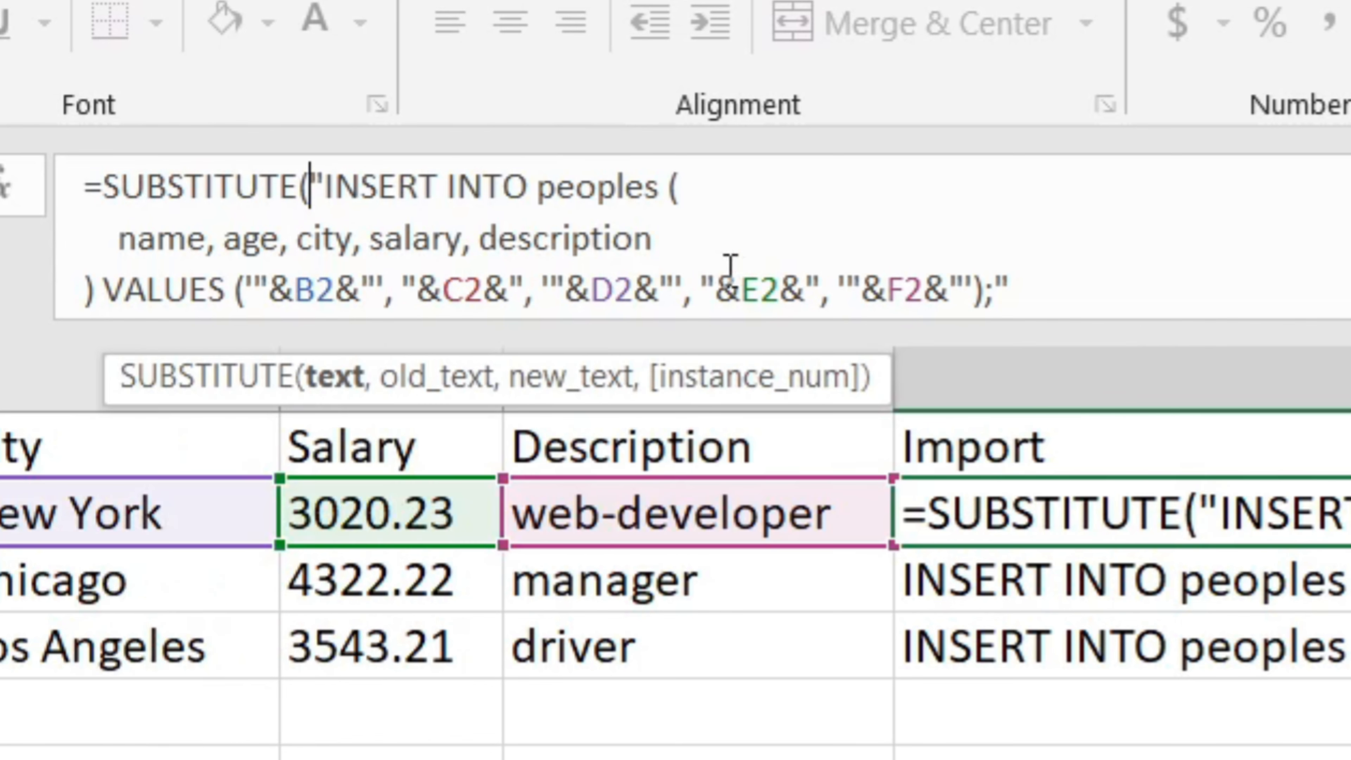
click(1030, 292)
text(,)
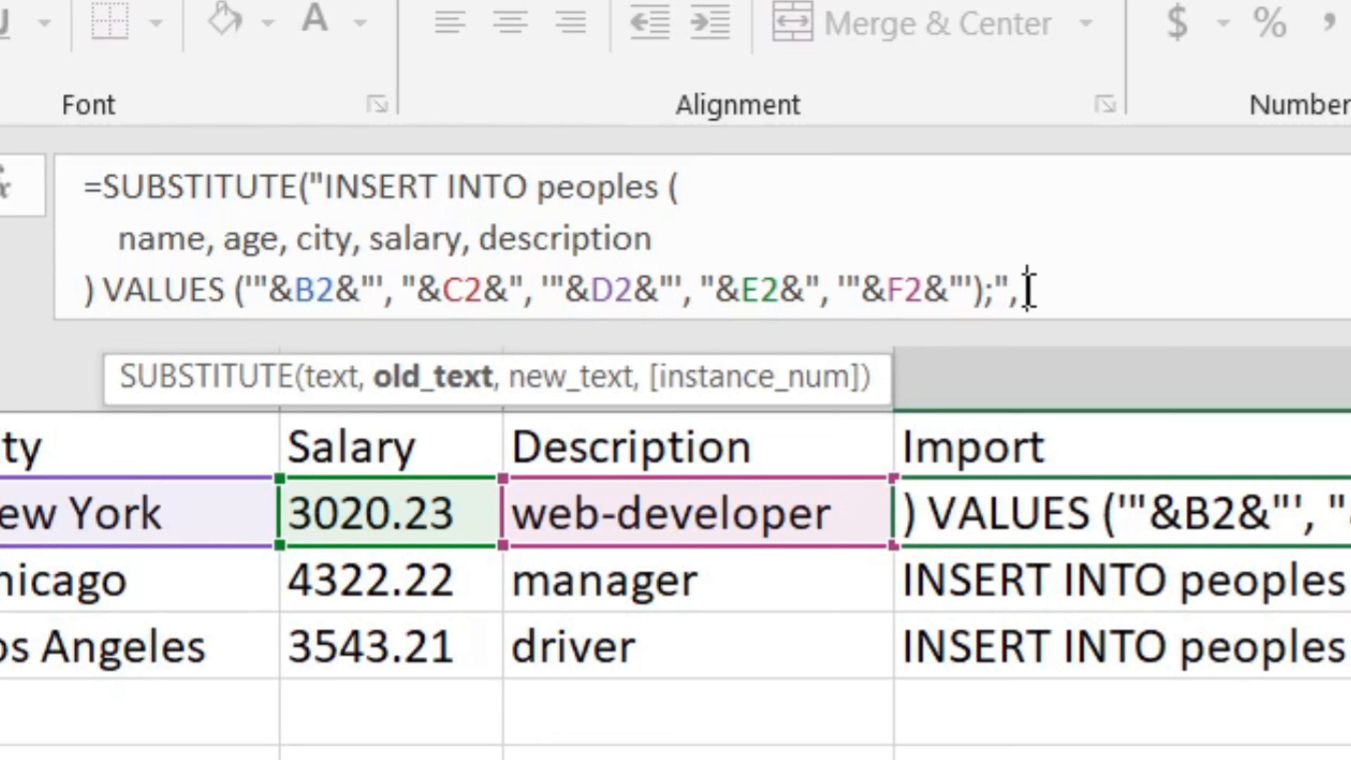
text(CHAR(10)
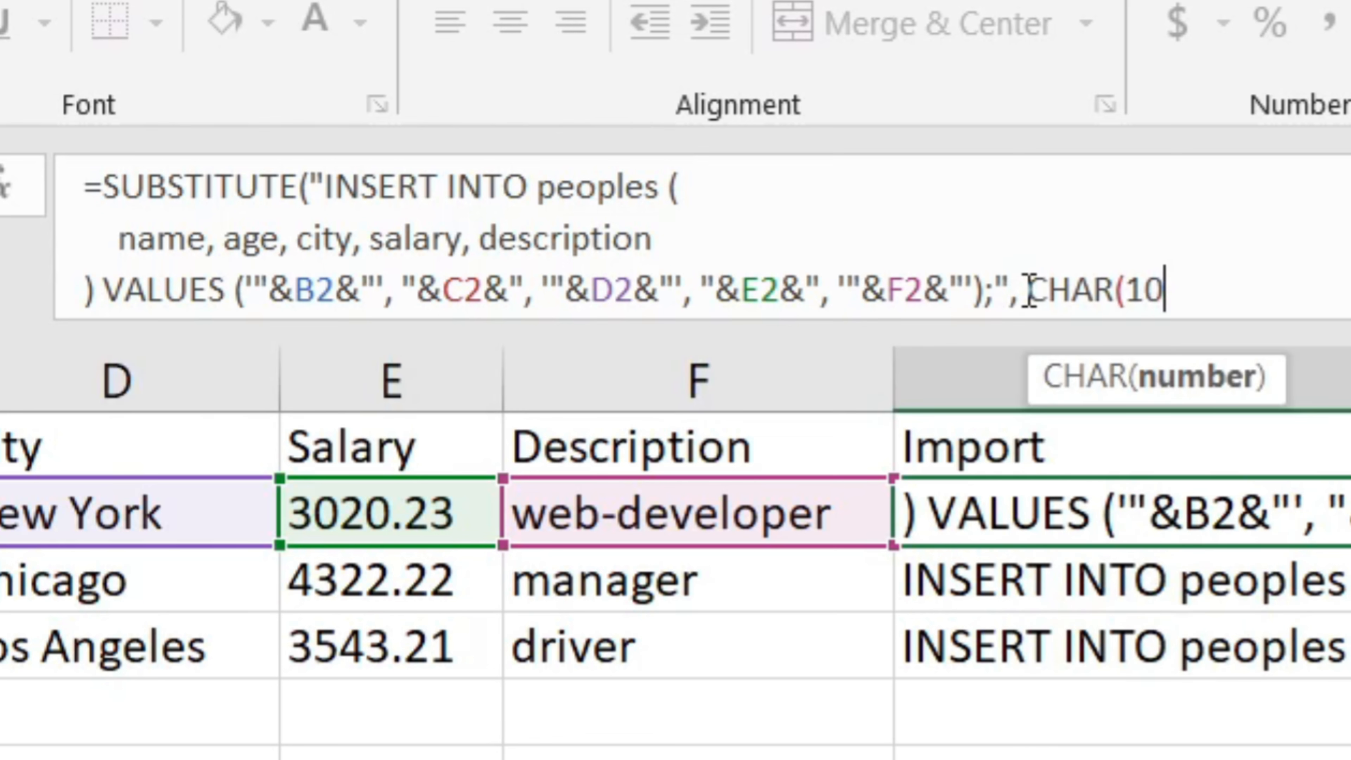
text(), " ")
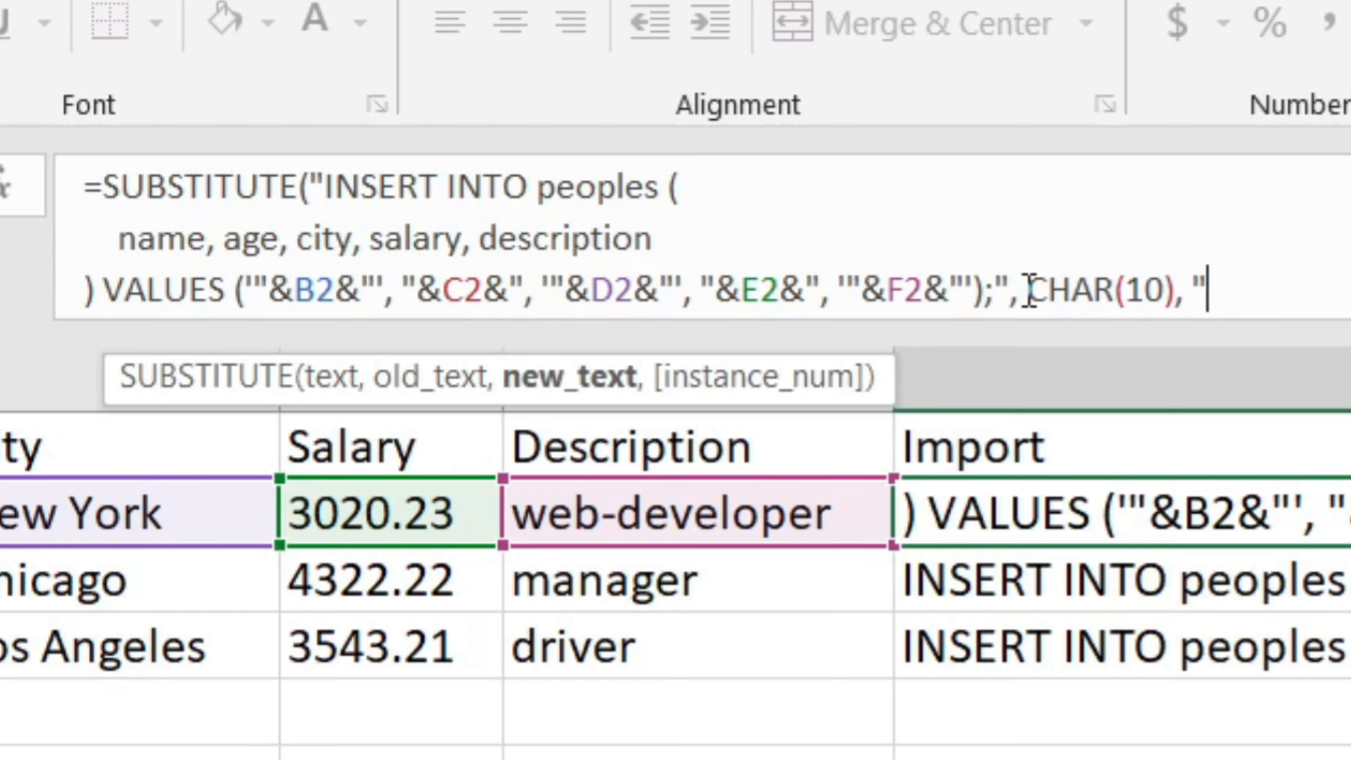
text())
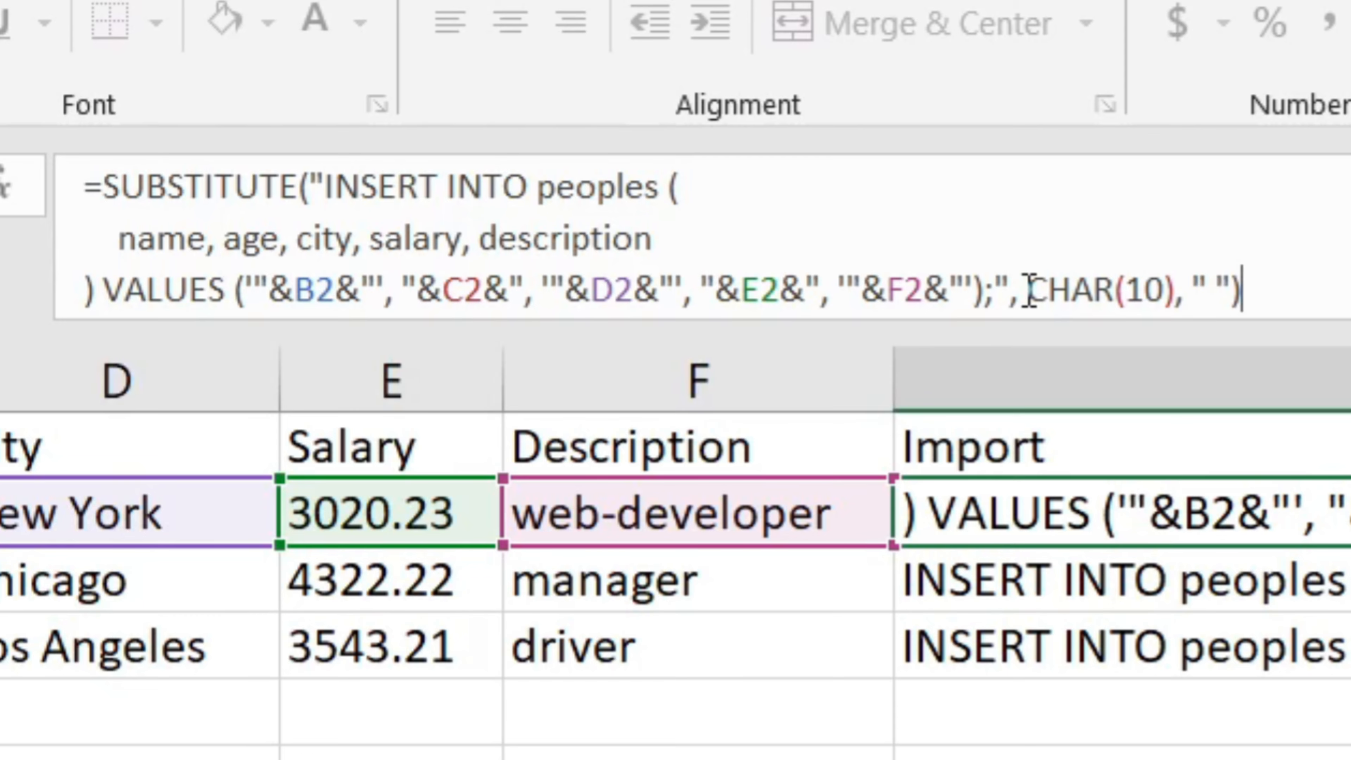
key(Return)
- Copy G2:G4 and replace the entire SQL editor contents in phpMyAdmin with the pasted statements
key(Up)
key(shift+Down)
key(shift+Down)
key(ctrl+c)
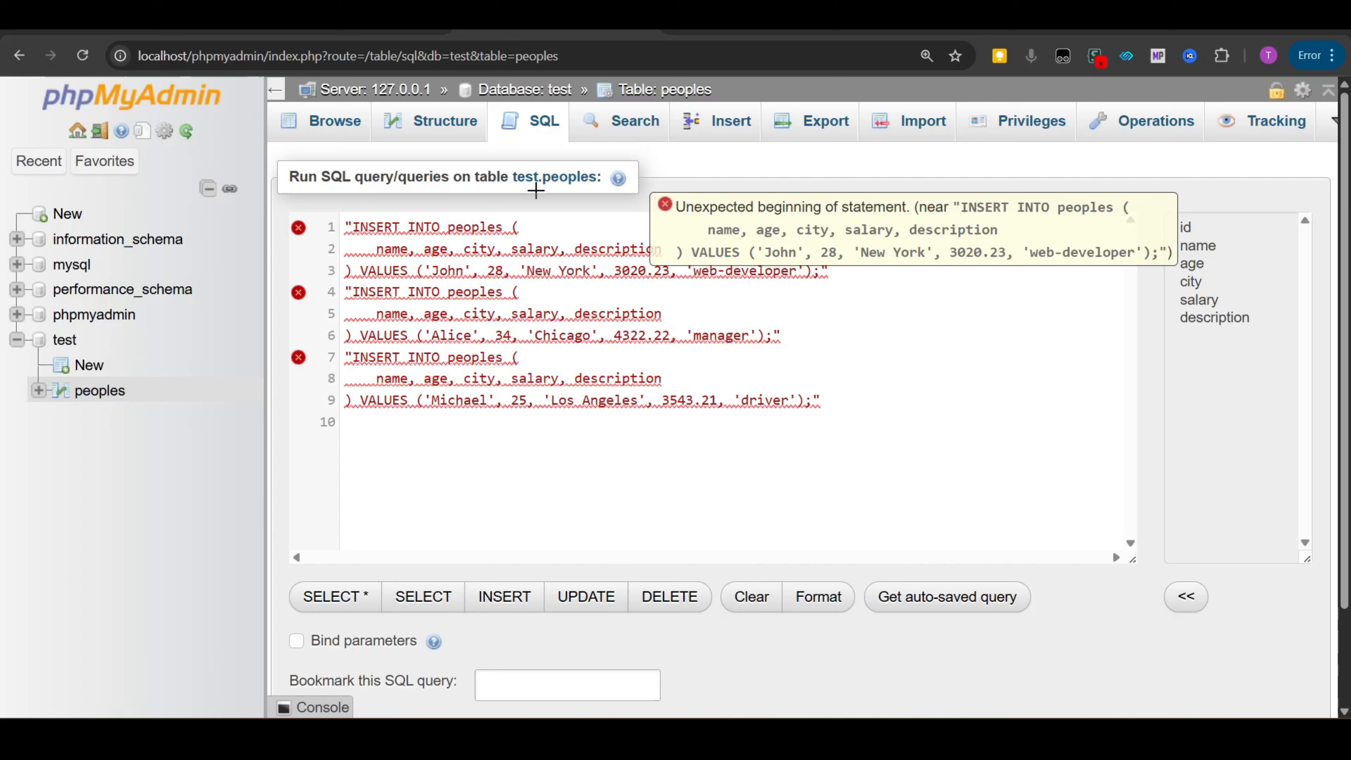
key(ctrl+a)
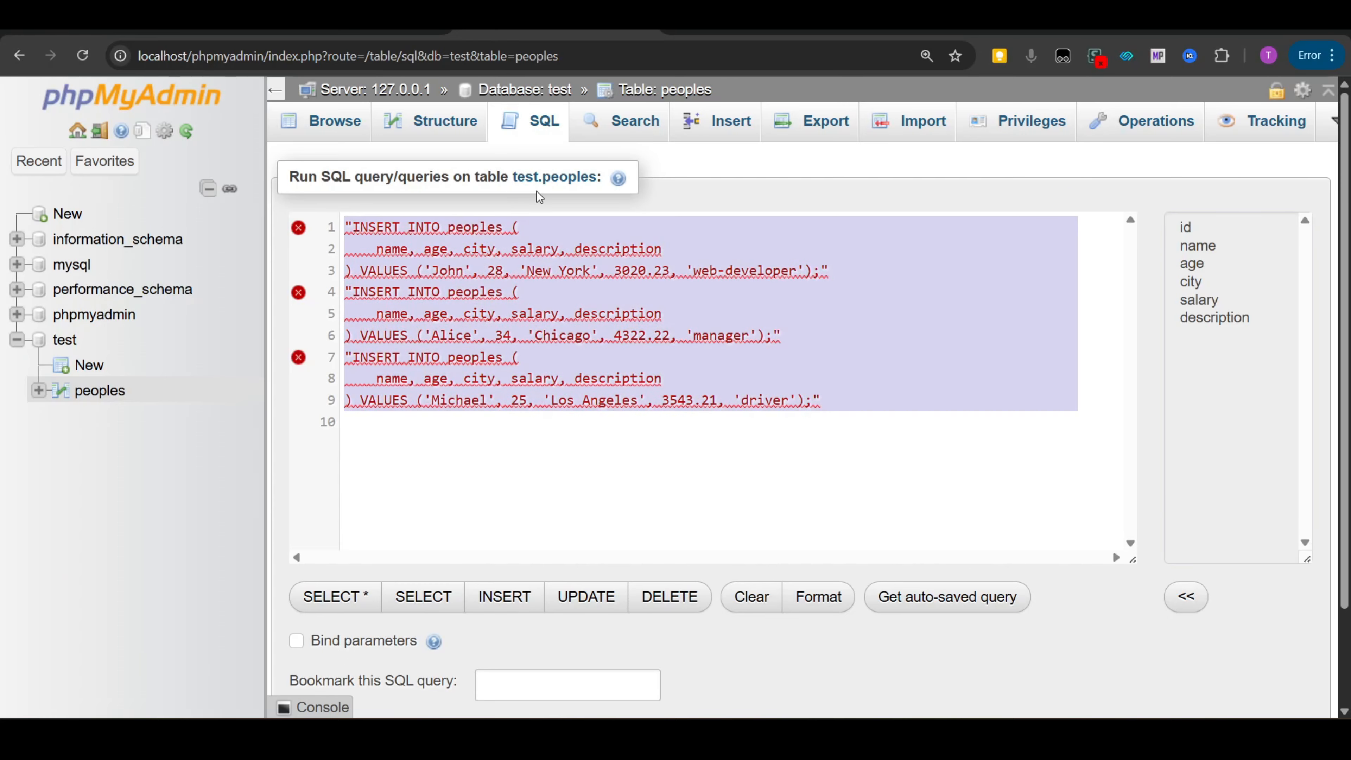
key(BackSpace)
key(ctrl+v)
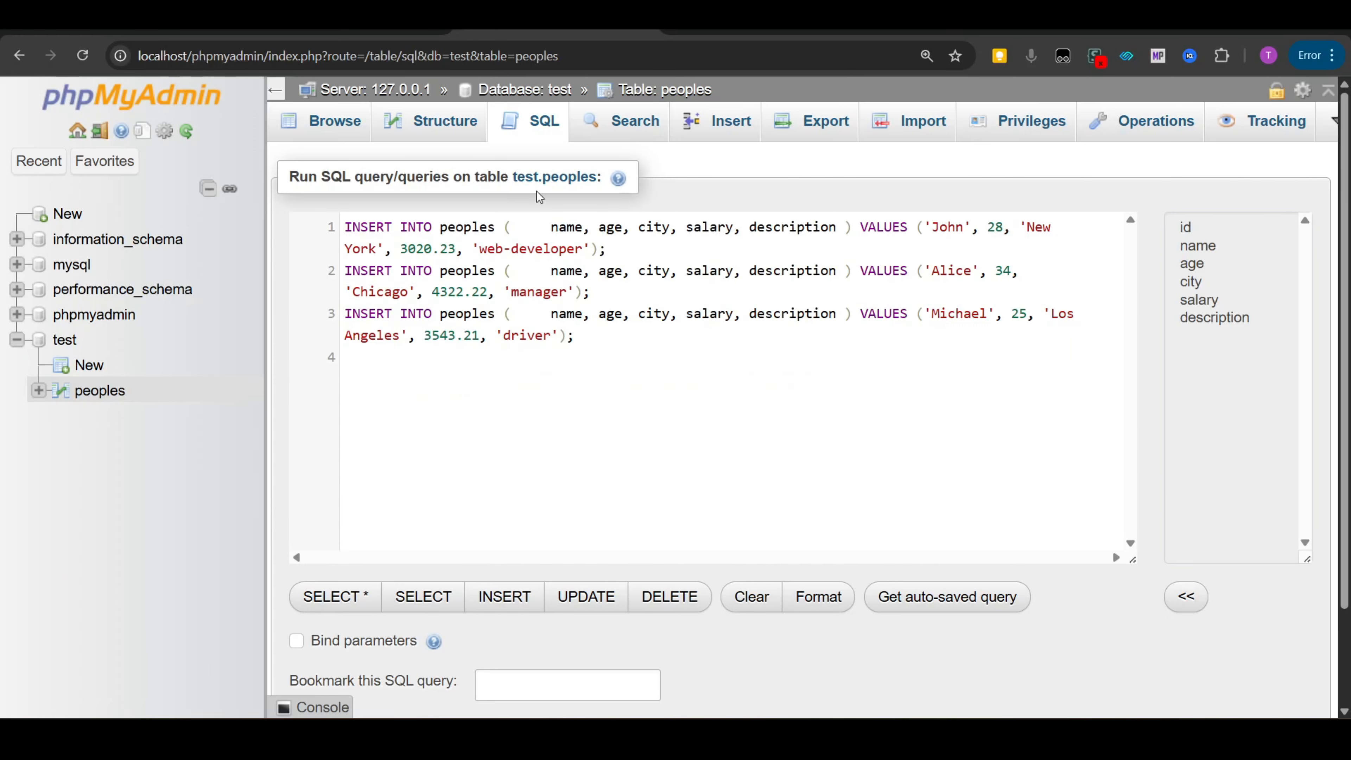